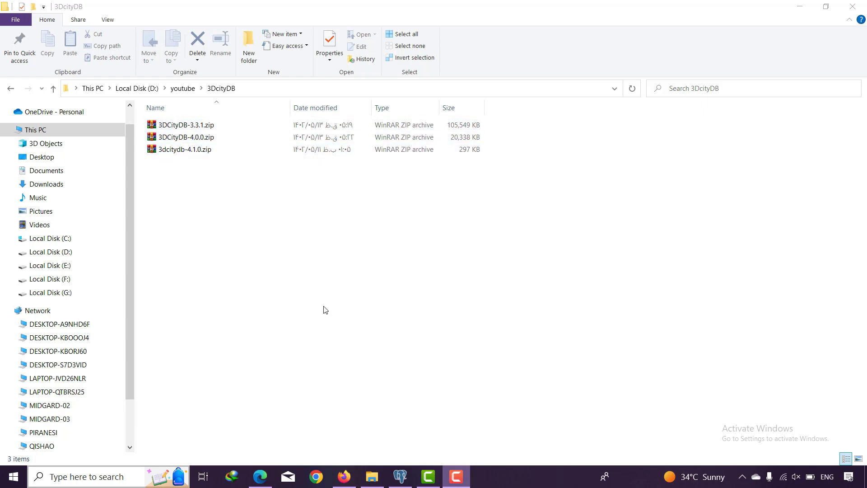
Open the first search result, the 3dcitydb site, in a new Firefox tab and switch to it
left_click(344, 476)
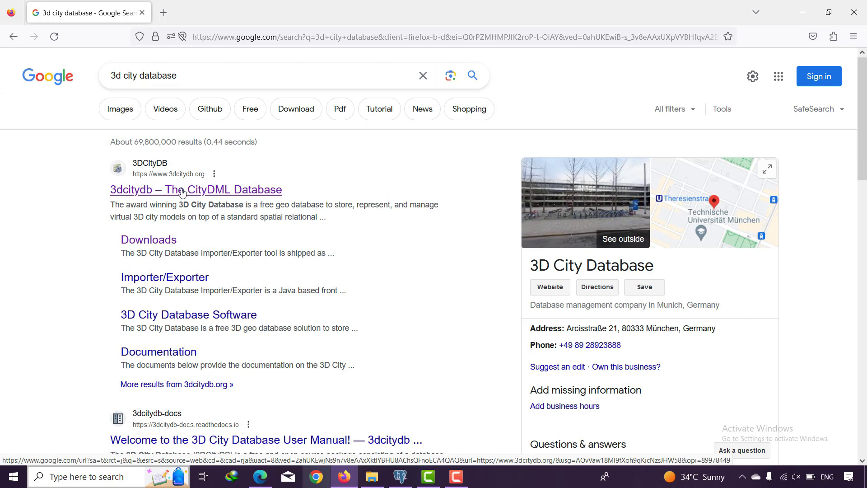
right_click(182, 192)
left_click(212, 199)
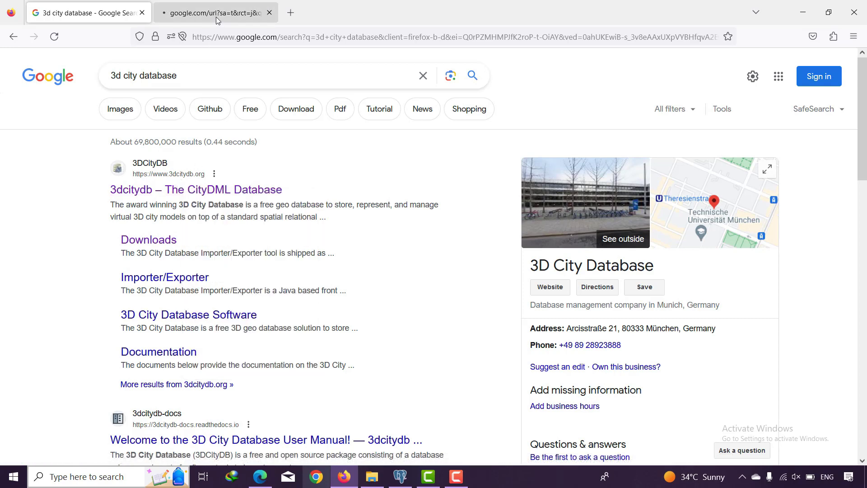
left_click(208, 13)
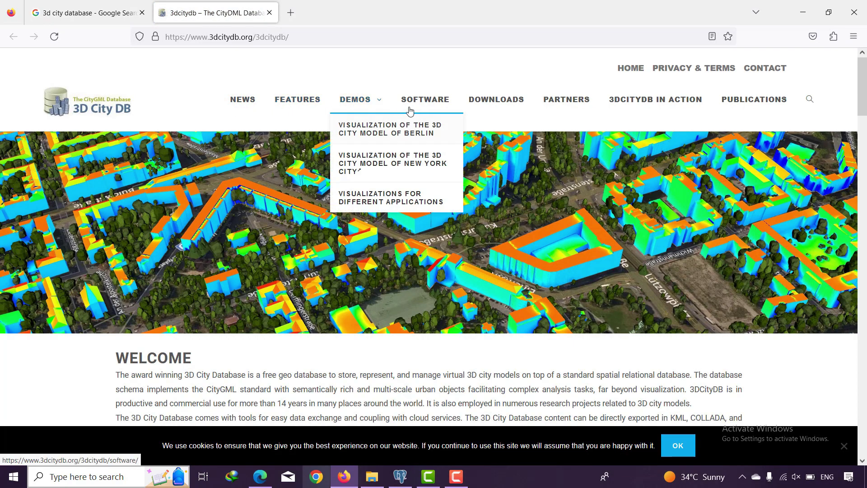
Look over the 3dcitydb homepage and go to its Downloads page
scroll(509, 187, "down", 10)
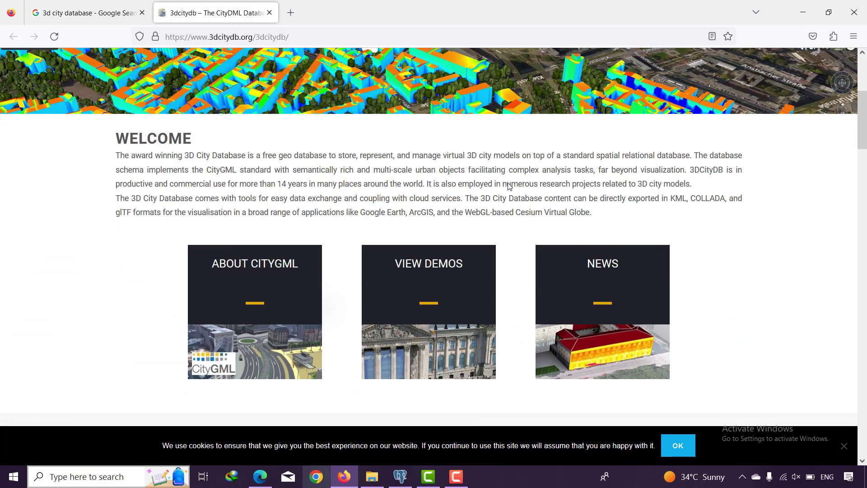
scroll(507, 182, "down", 5)
scroll(508, 183, "up", 15)
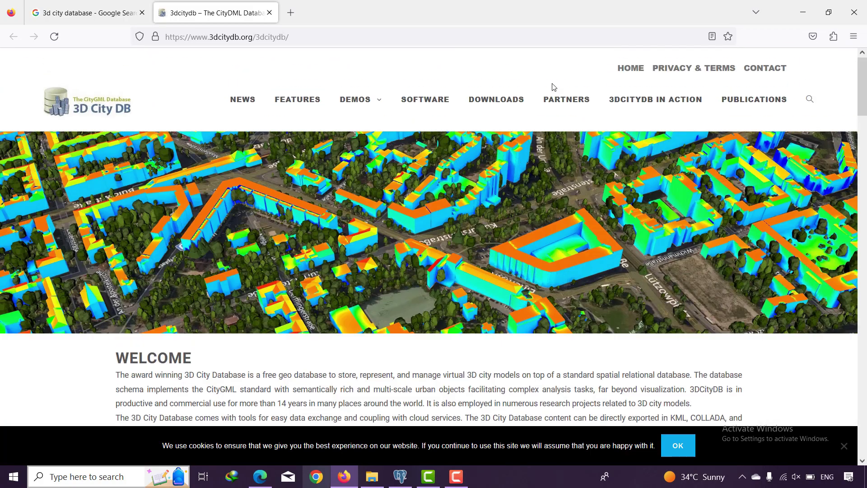
left_click(501, 102)
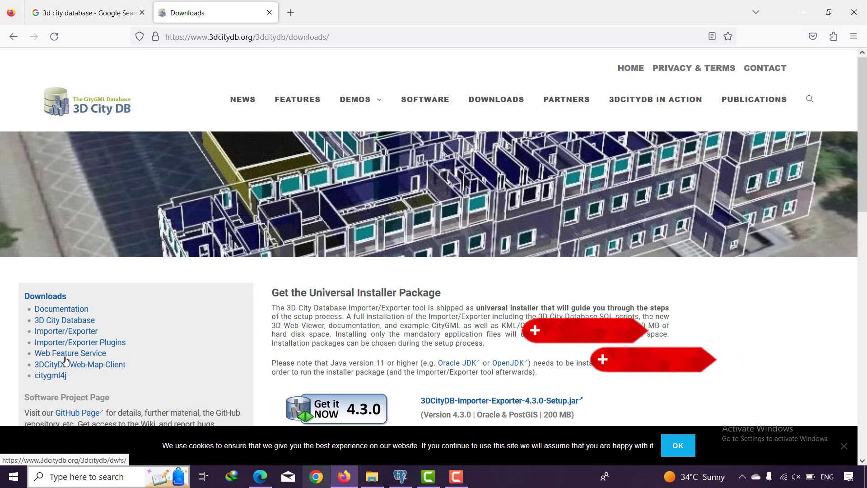
Open the 3D City Database download page and scroll to Previous Versions
left_click(65, 322)
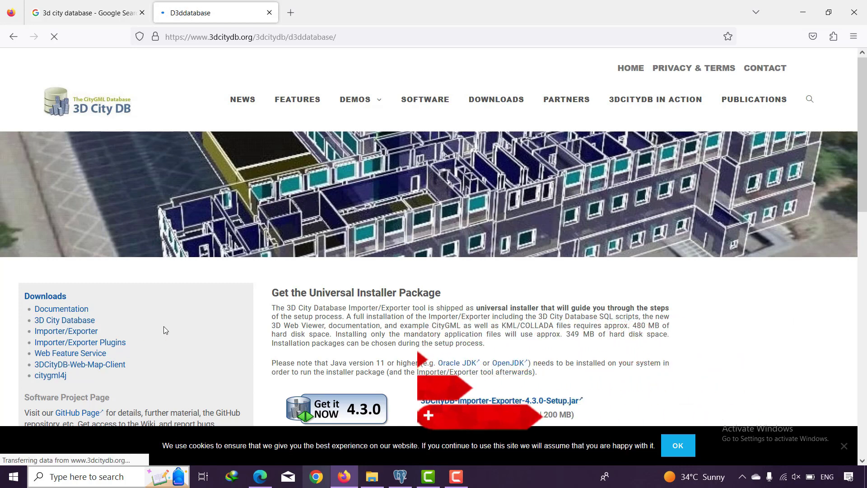
scroll(290, 304, "down", 8)
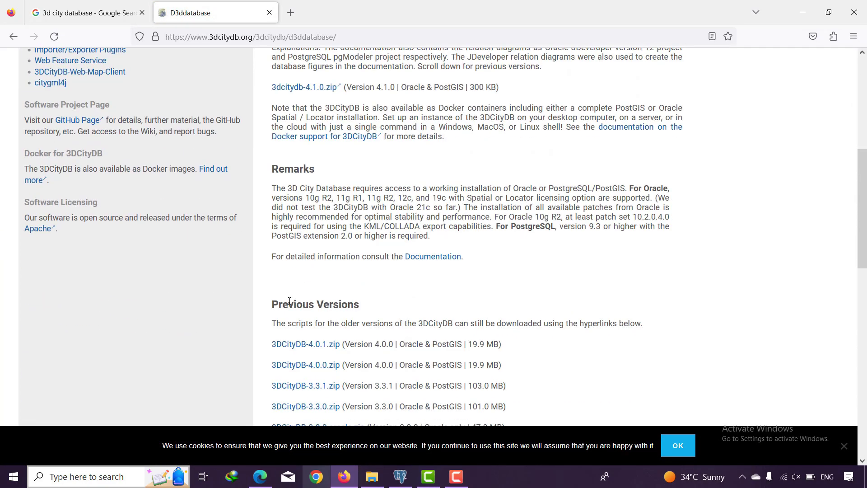
scroll(375, 323, "down", 3)
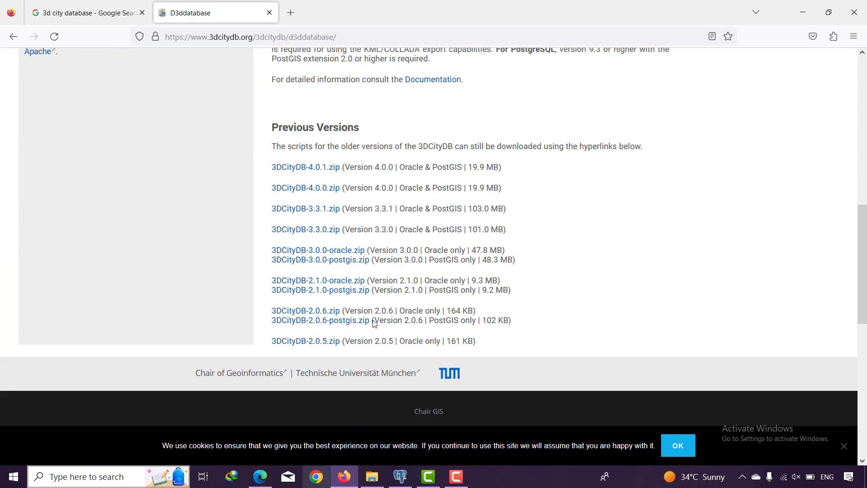
scroll(370, 320, "up", 2)
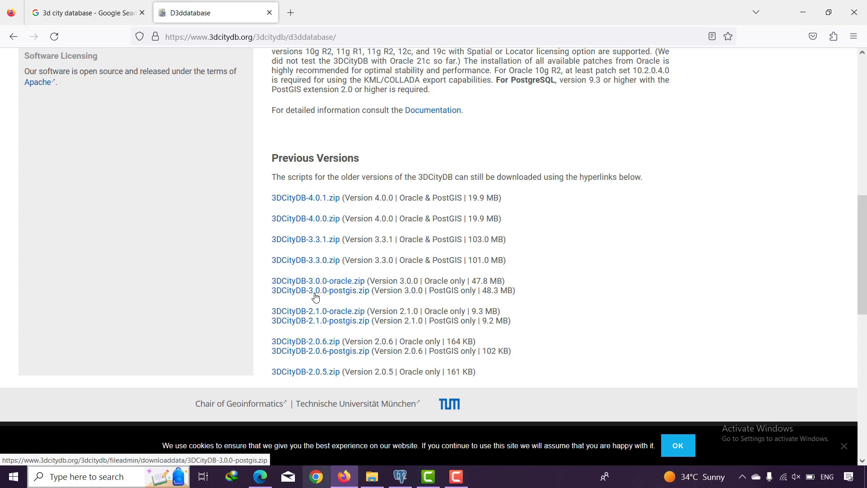
Start and cancel the 3DCityDB-4.0.1.zip download, then minimize Firefox
left_click(330, 201)
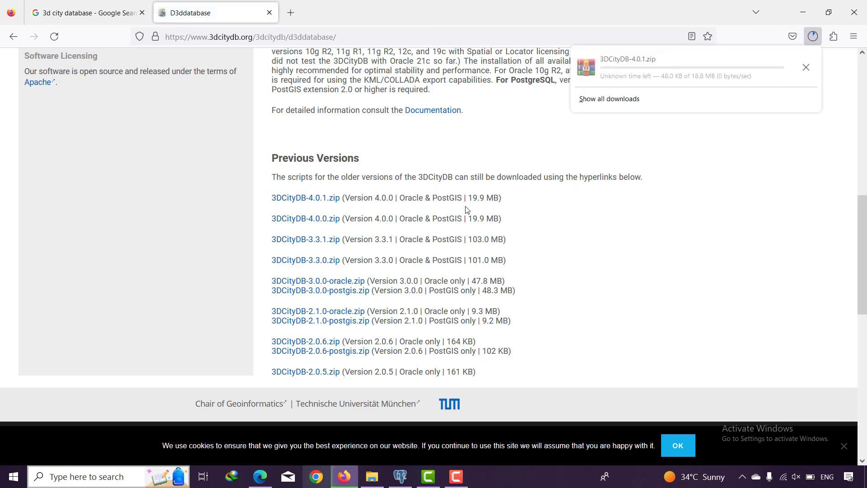
left_click(806, 67)
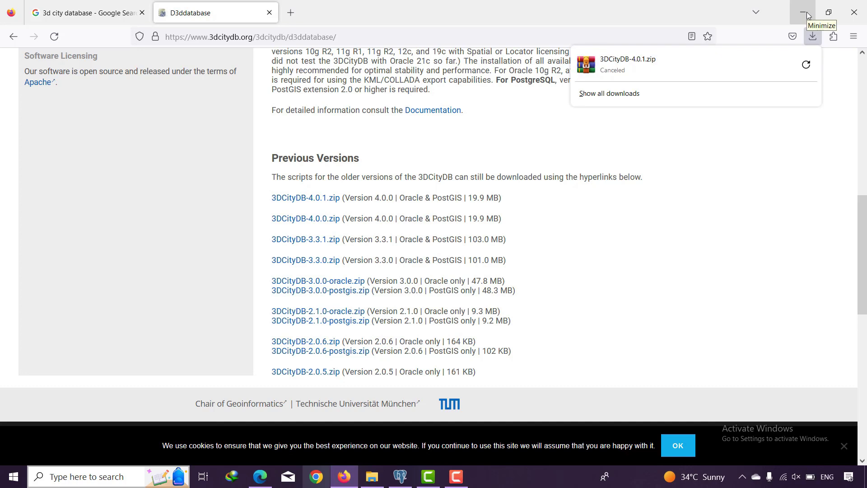
left_click(804, 12)
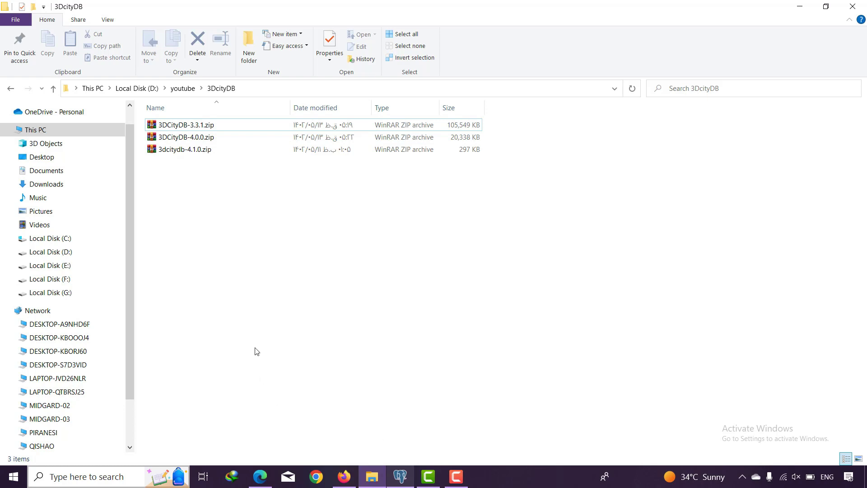
Bring the pgAdmin 4 window to the front from the taskbar
left_click(400, 477)
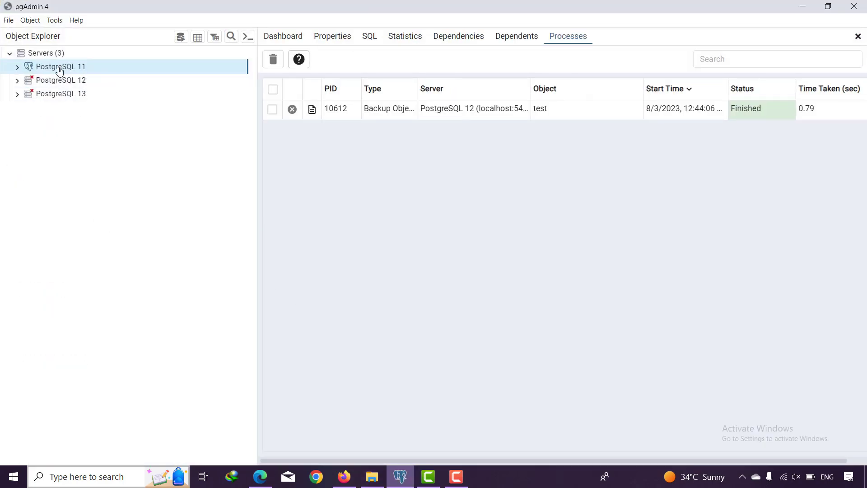
Expand the PostgreSQL 11 server and add a new database named test1
mouse_move(104, 67)
left_click(17, 67)
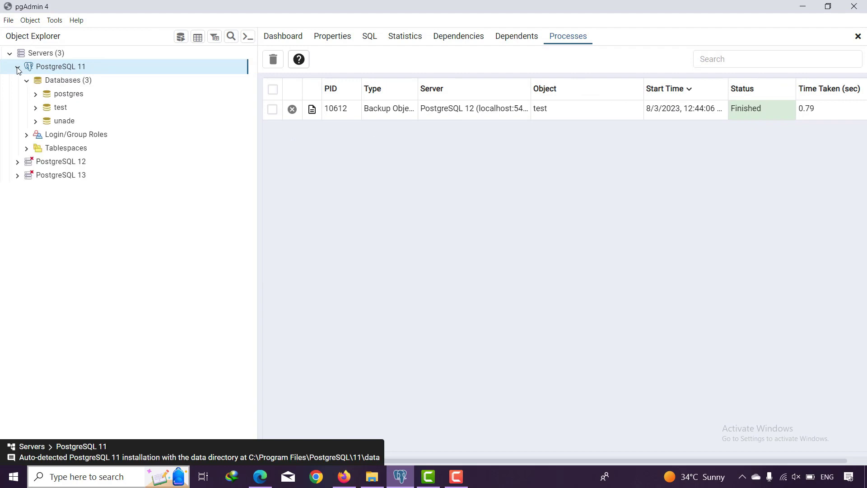
right_click(65, 85)
mouse_move(140, 92)
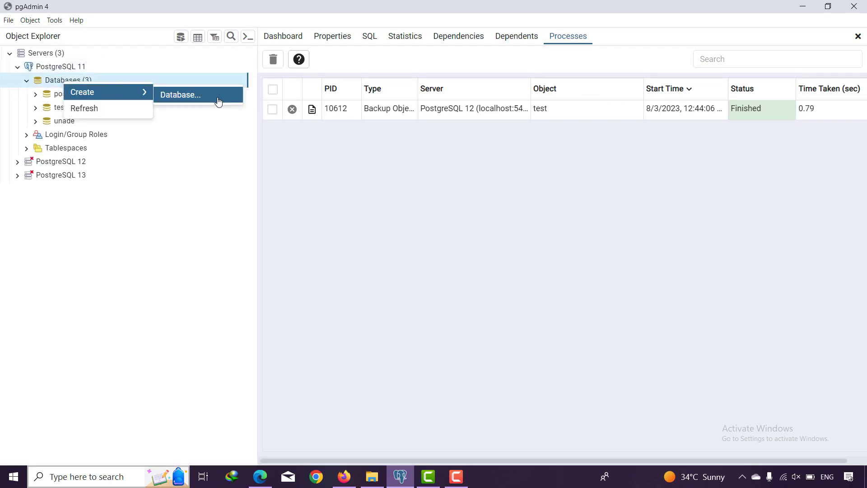
left_click(219, 97)
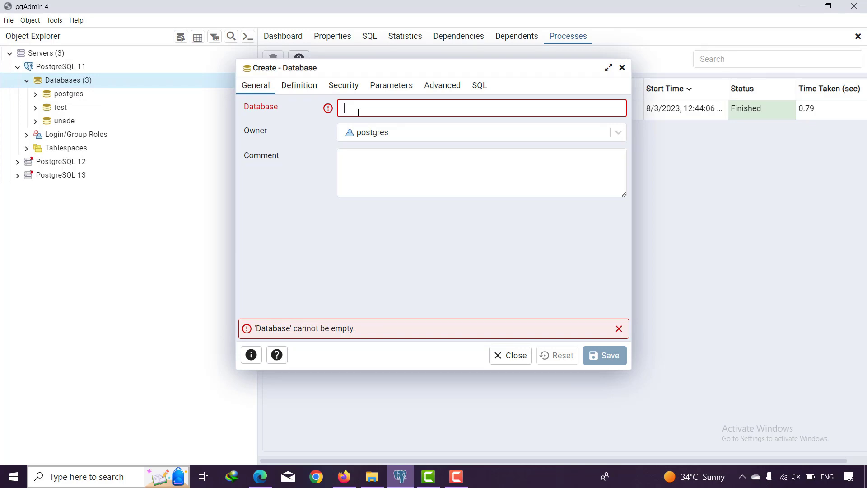
type("test1")
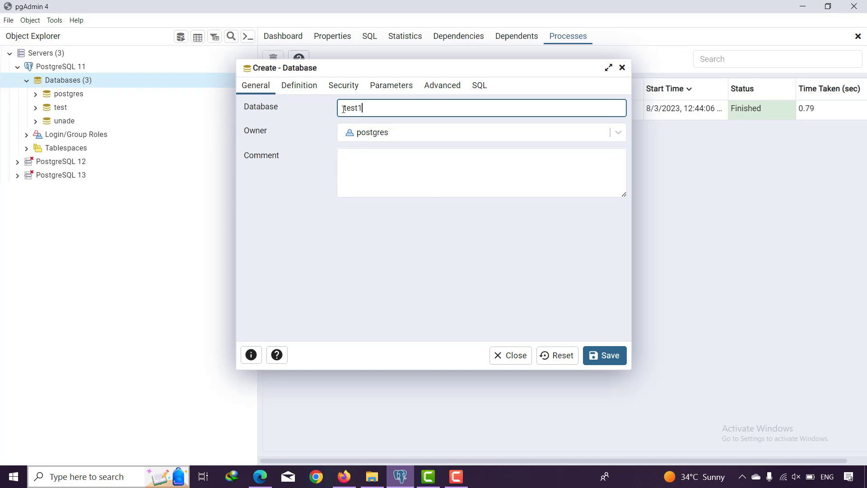
left_click(613, 359)
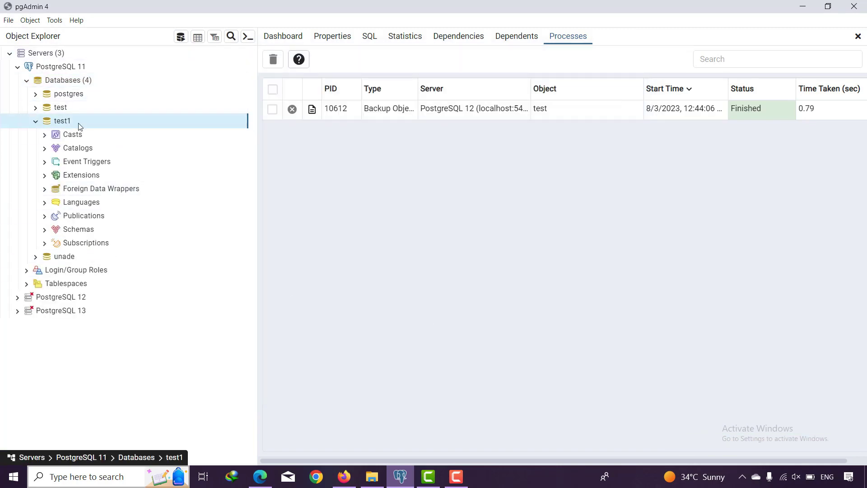
Open the Create – Extension dialog for test1's Extensions group
left_click(44, 175)
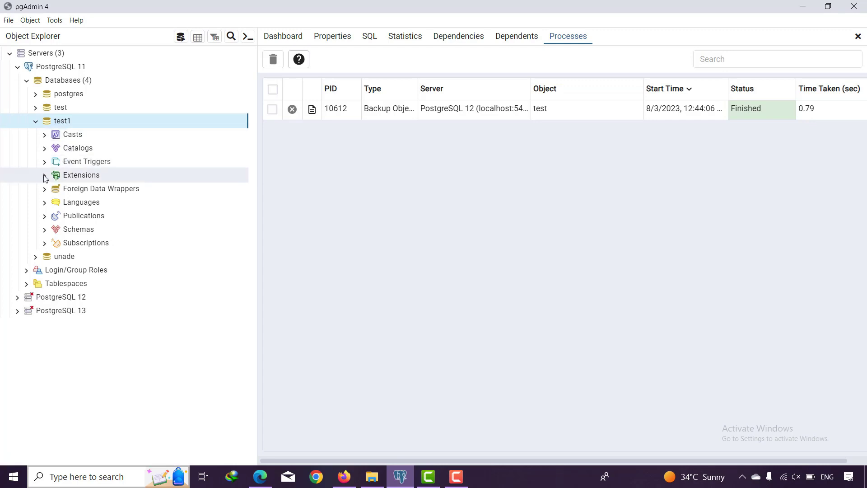
right_click(79, 180)
mouse_move(109, 187)
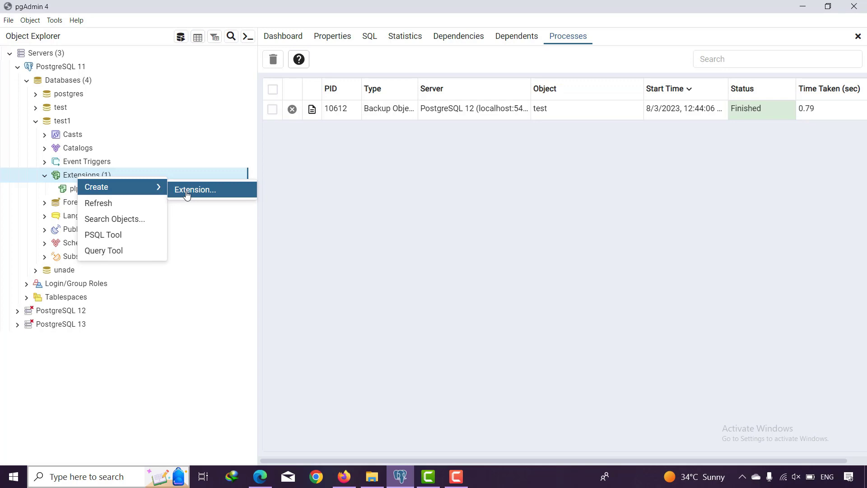
left_click(188, 192)
Filter the extension Name list with 'post' to reach postgis, then start a Windows search
left_click(404, 112)
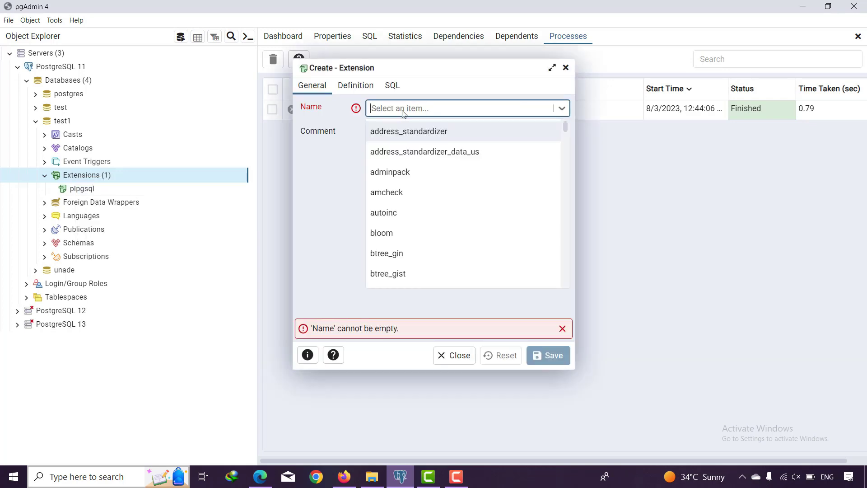
type("post")
key("Down")
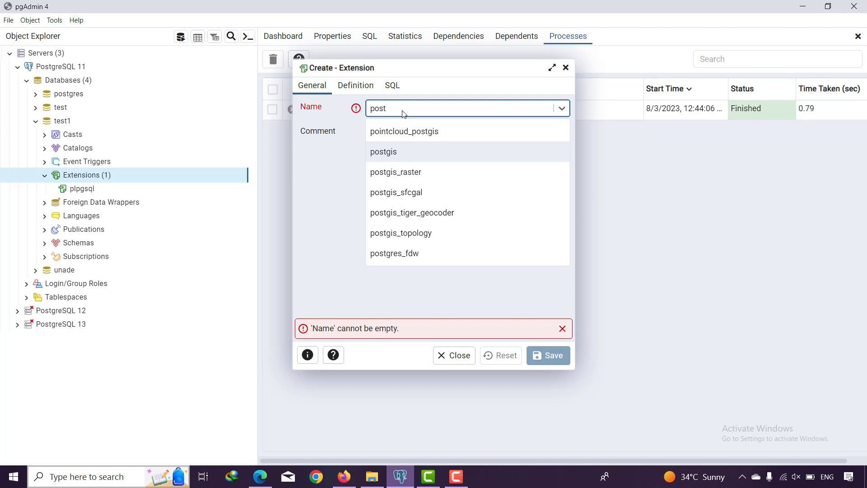
left_click(105, 482)
Launch Application Stack Builder for PostgreSQL 11 (x64) on port 5433
type("sta")
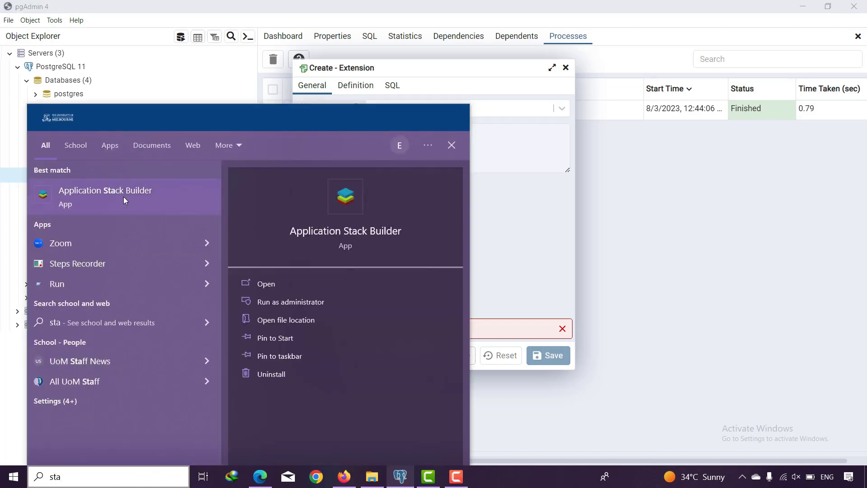
left_click(124, 200)
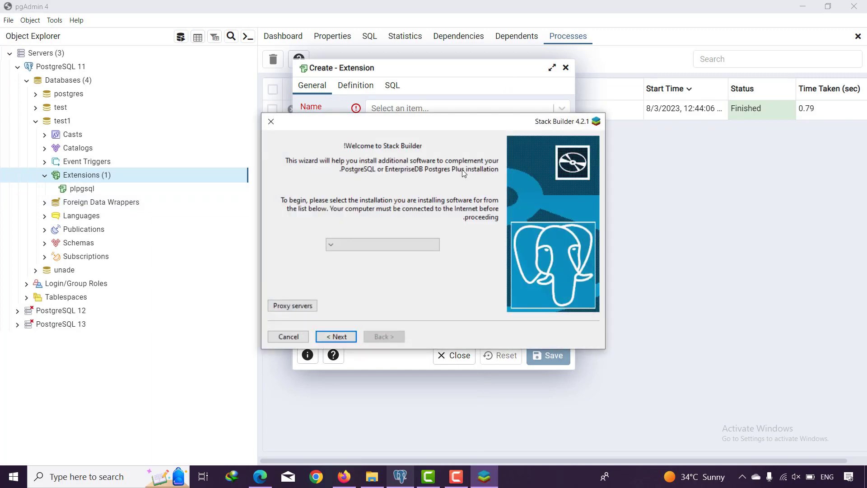
left_click(343, 244)
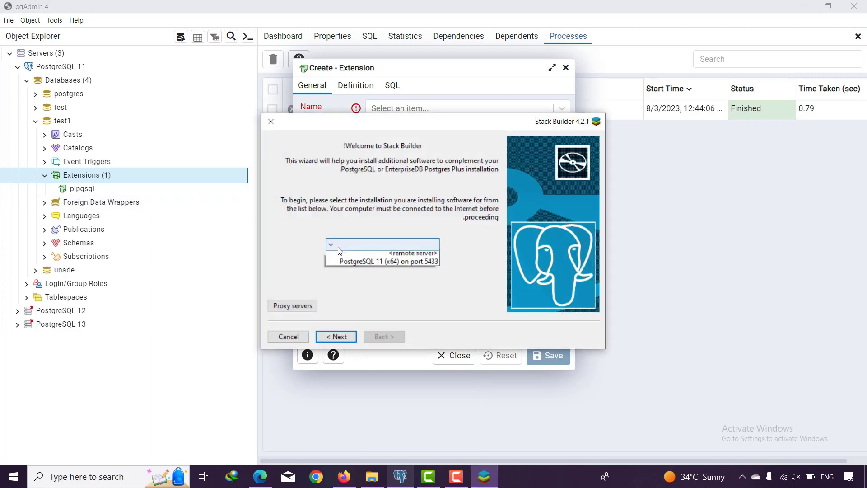
left_click(382, 264)
left_click(332, 340)
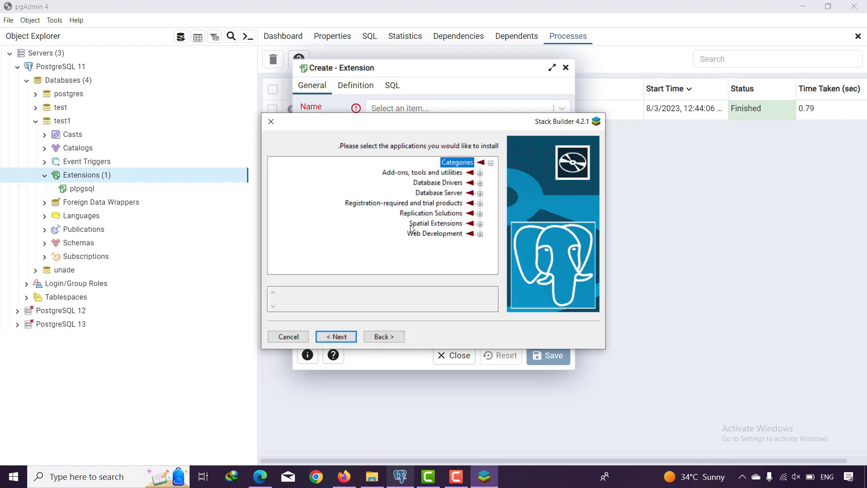
Review the PostGIS bundles under Spatial Extensions, then exit the wizard
left_click(481, 224)
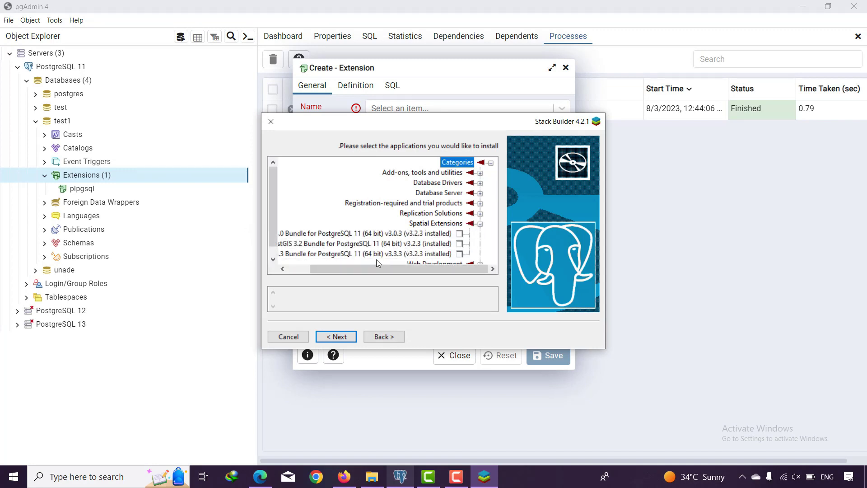
left_click_drag(372, 272, 340, 270)
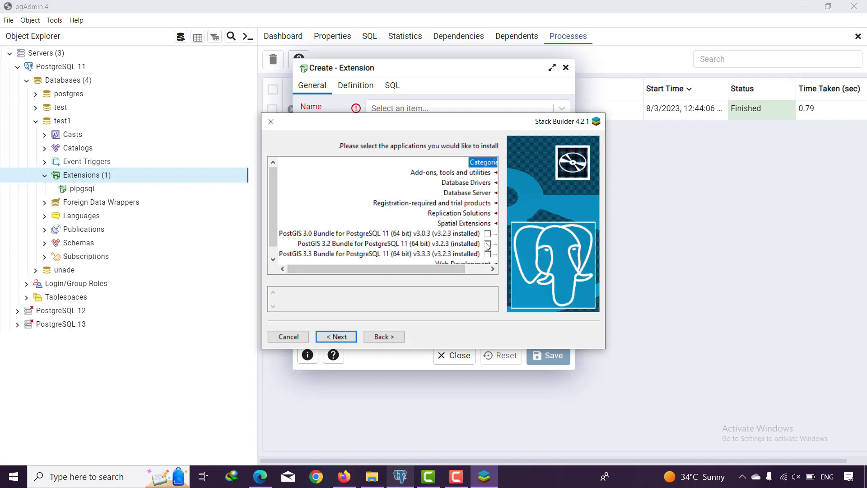
left_click(302, 337)
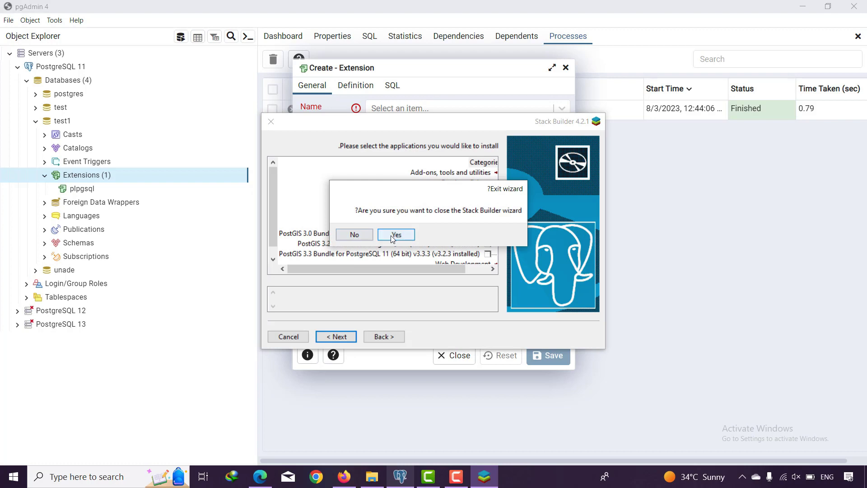
left_click(393, 236)
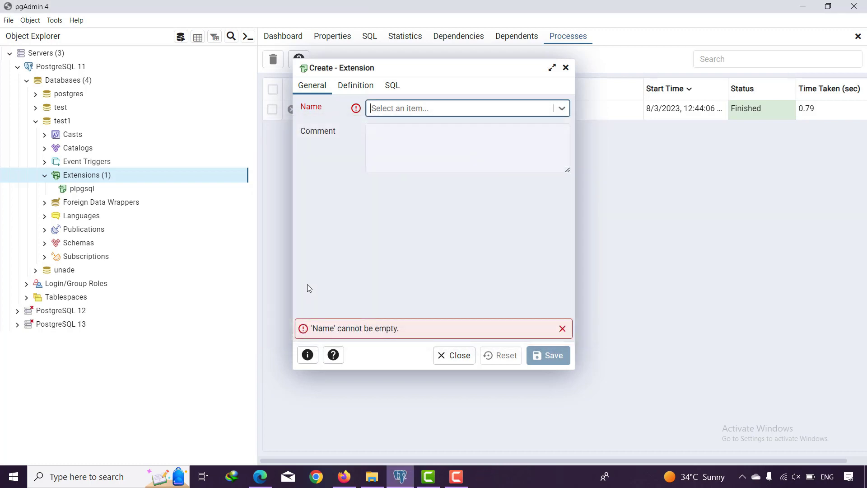
Add the postgis extension to the test1 database
left_click(389, 109)
type("pos")
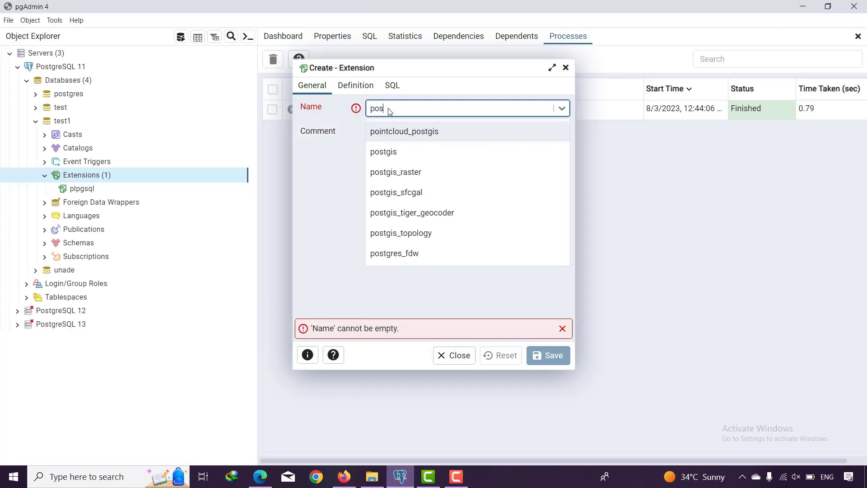
left_click(413, 151)
left_click(548, 355)
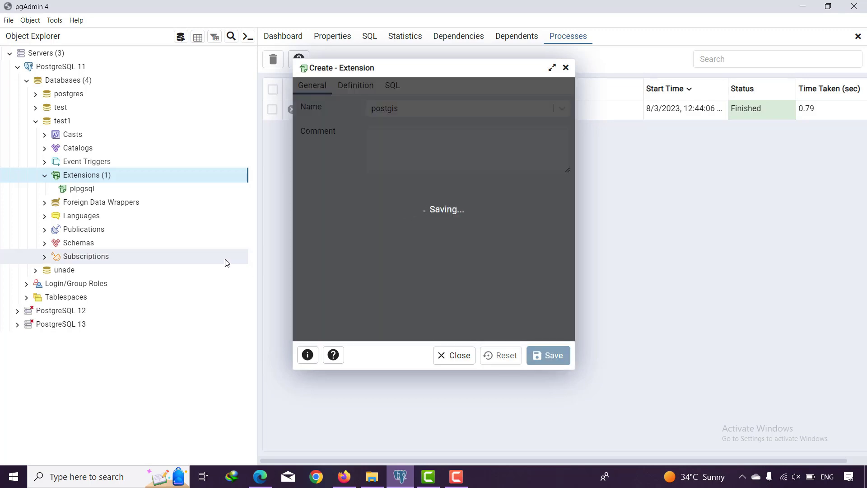
Add the postgis_raster extension to test1 and refresh the database
right_click(92, 176)
mouse_move(170, 183)
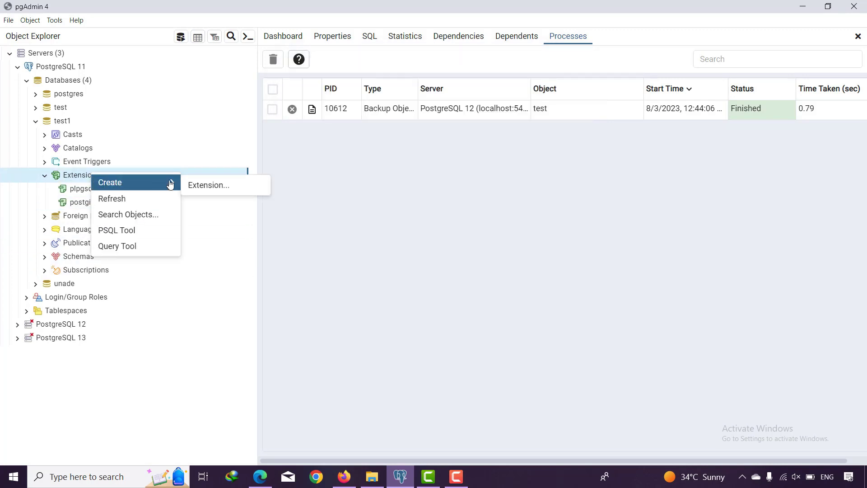
left_click(210, 184)
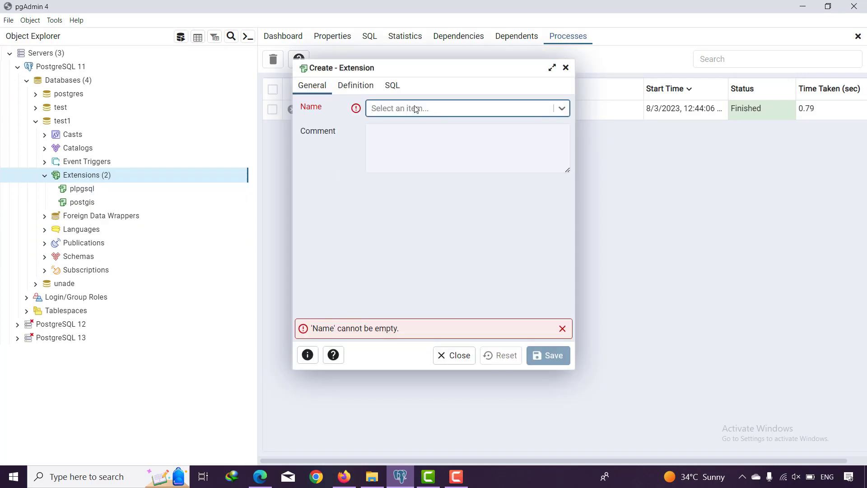
type("post")
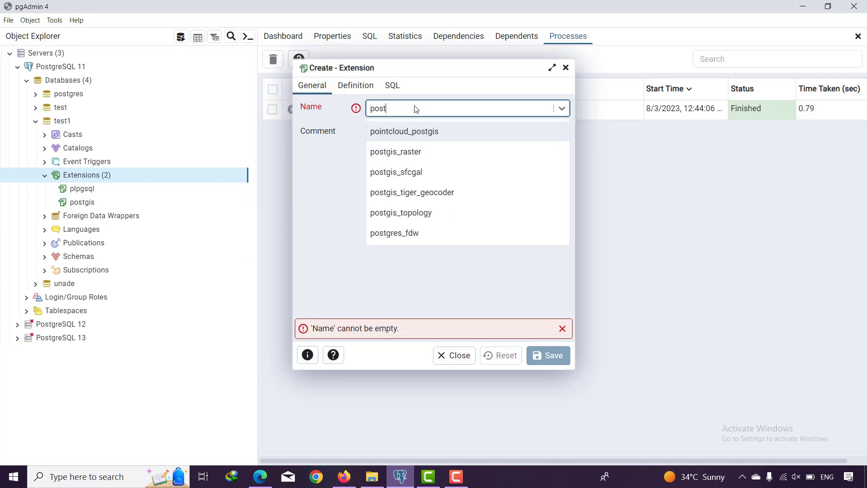
left_click(411, 152)
left_click(554, 356)
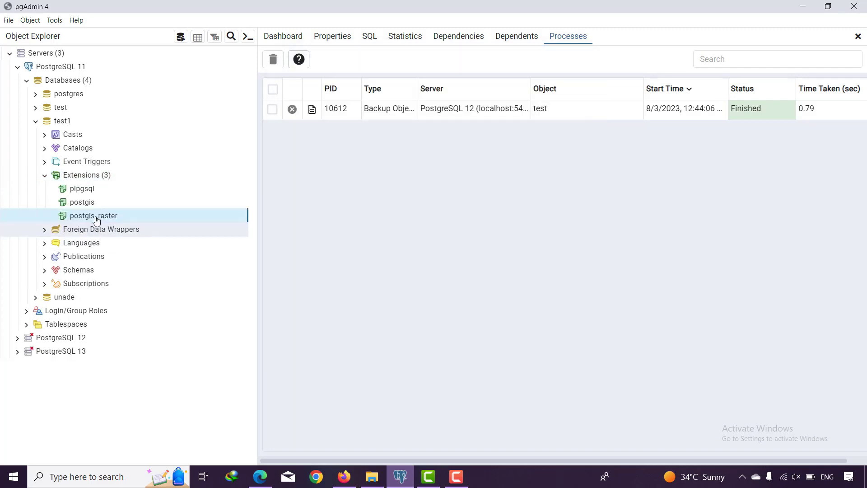
right_click(67, 120)
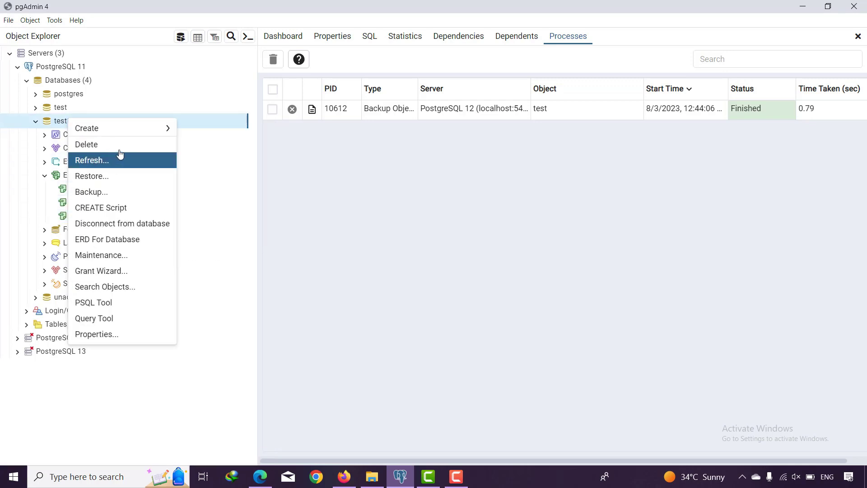
left_click(117, 160)
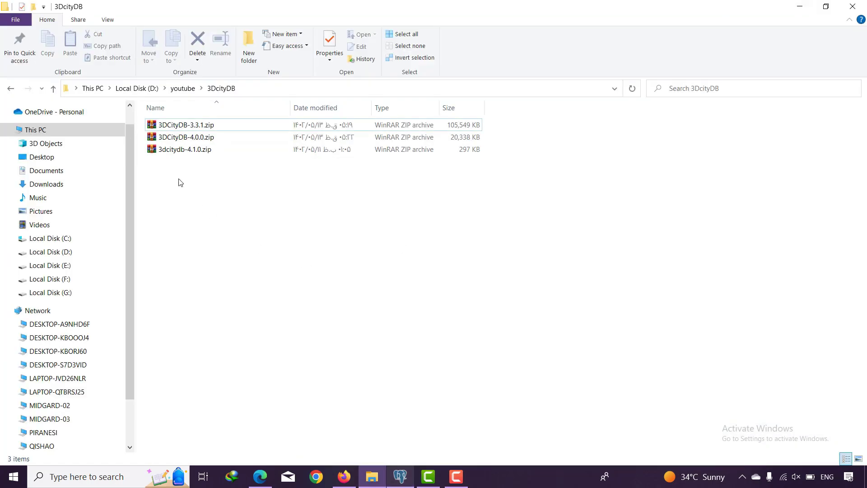
Extract 3dcitydb-4.1.0.zip with WinRAR into D:\youtube\3DcityDB\3dcitydb-4.1.0
left_click(181, 155)
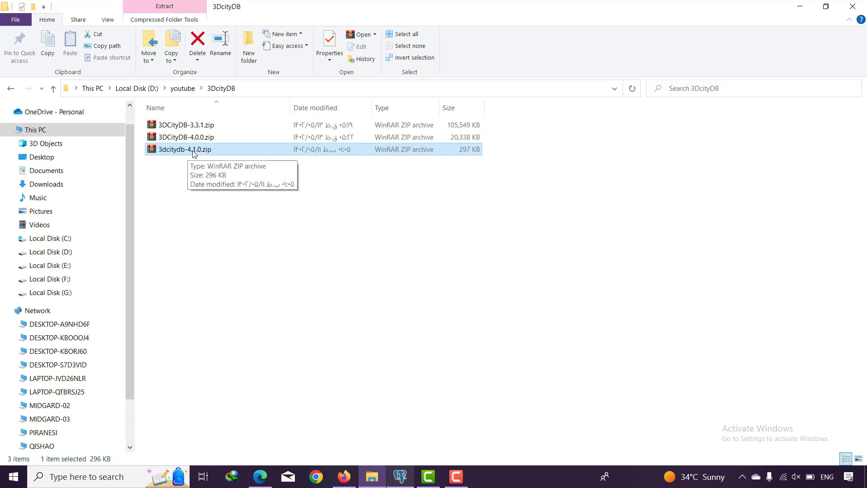
right_click(188, 153)
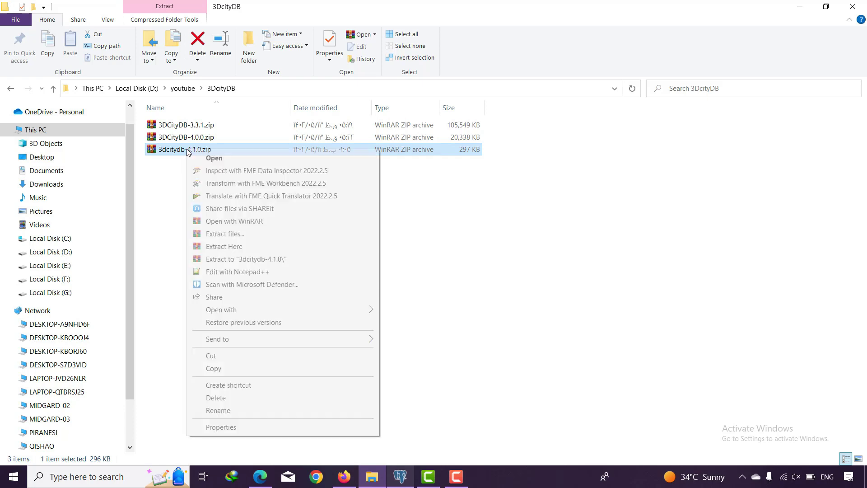
left_click(246, 235)
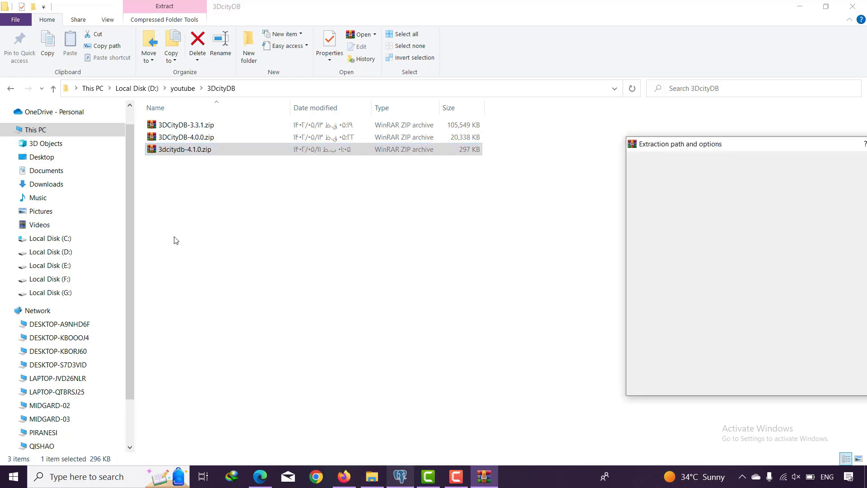
left_click_drag(699, 152, 451, 154)
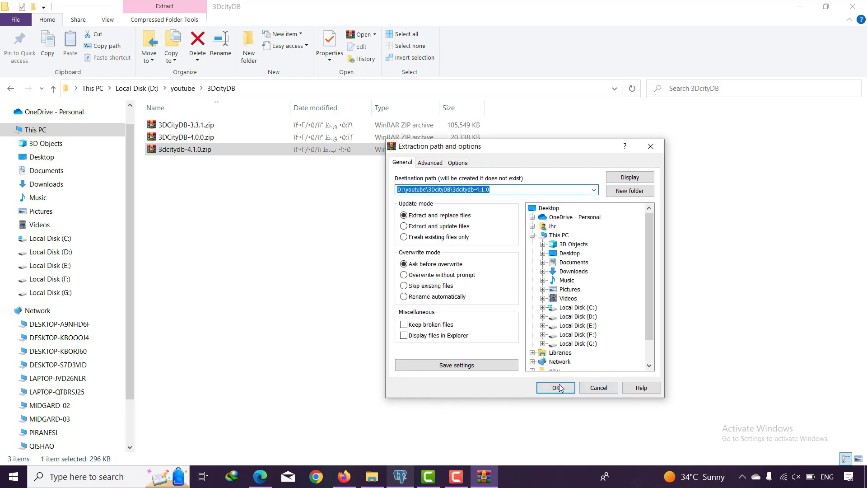
left_click(550, 387)
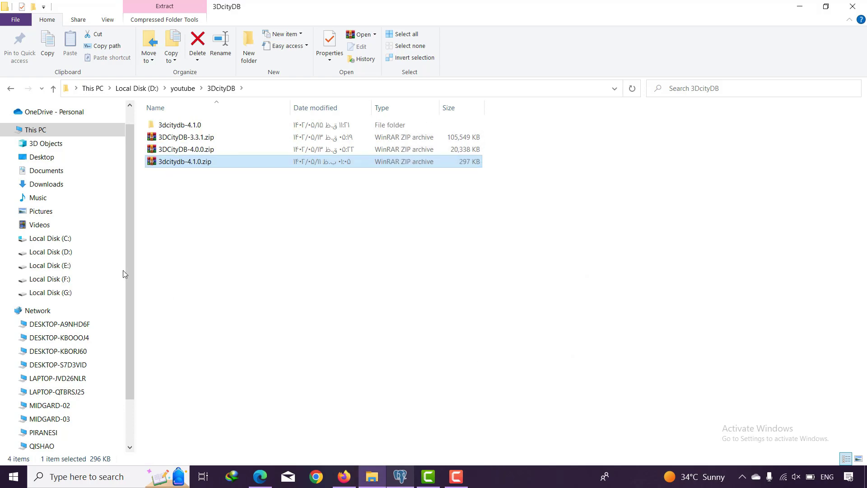
Open the extracted 3dcitydb-4.1.0 folder and look through its postgresql and oracle folders
double_click(176, 129)
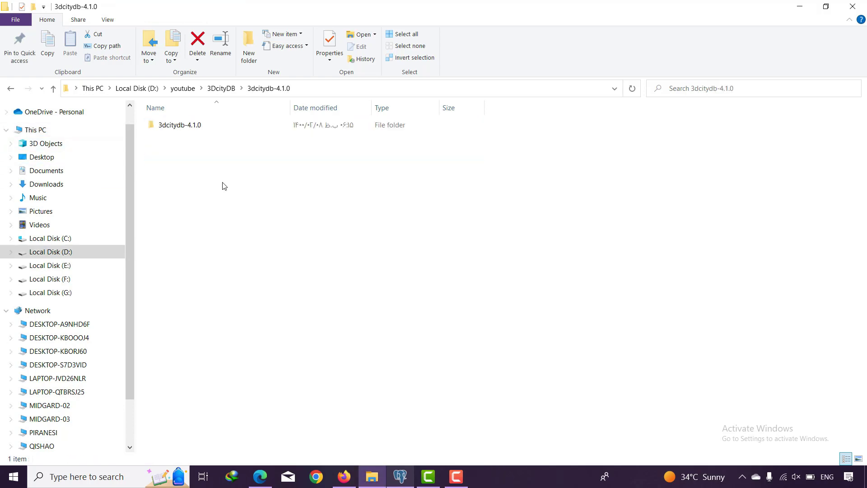
double_click(190, 126)
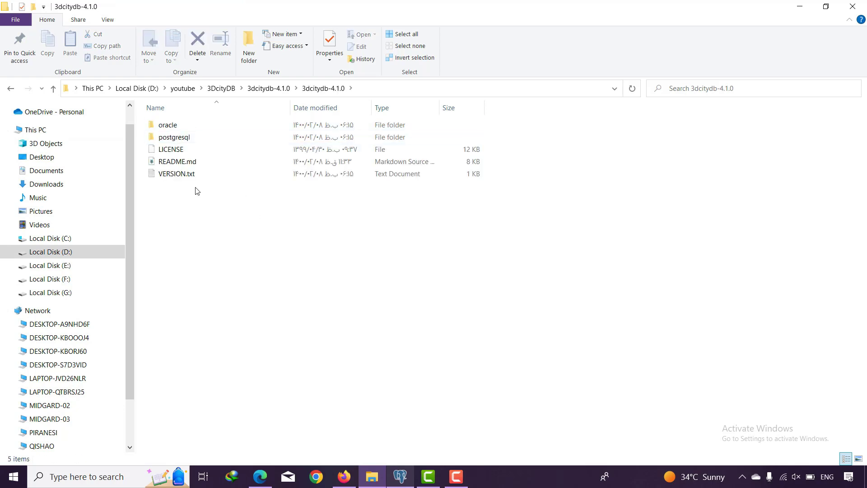
double_click(183, 139)
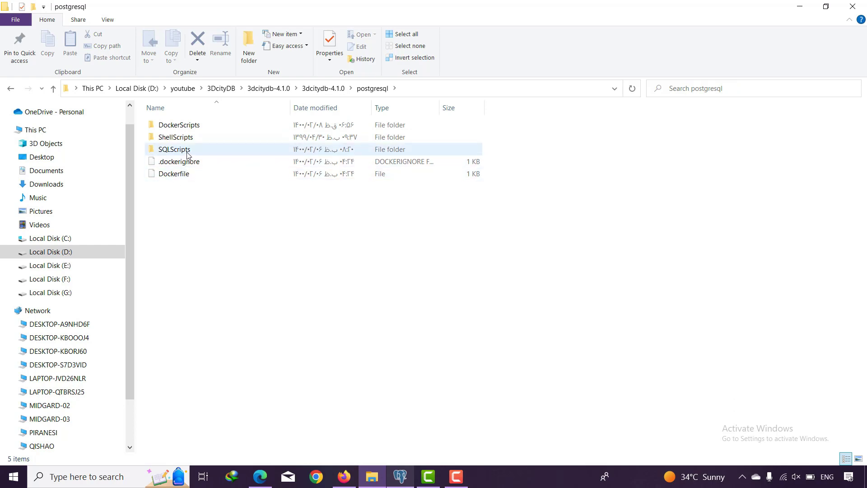
left_click(12, 90)
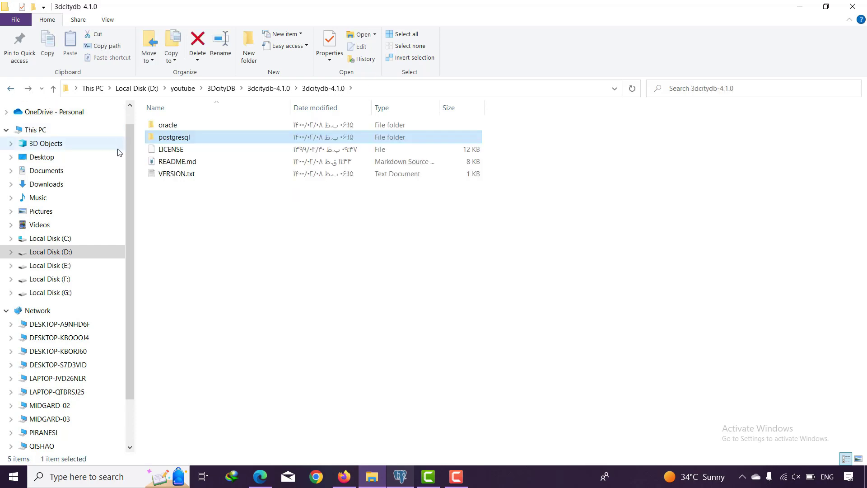
double_click(172, 127)
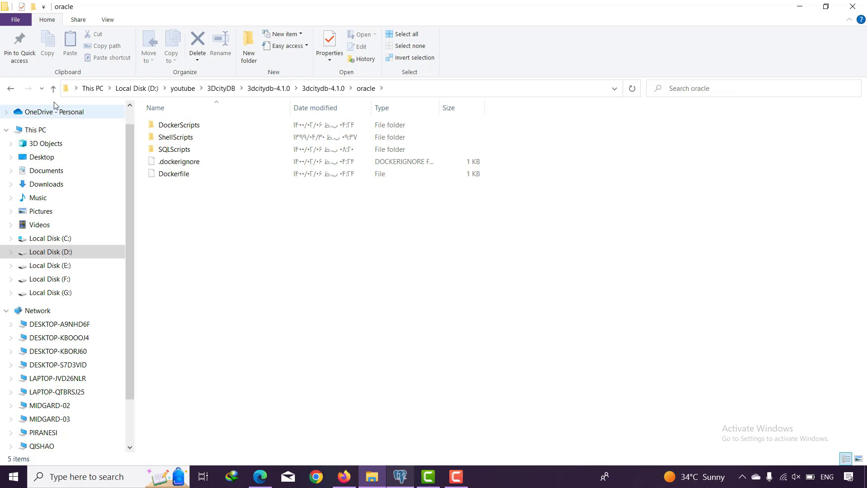
left_click(11, 90)
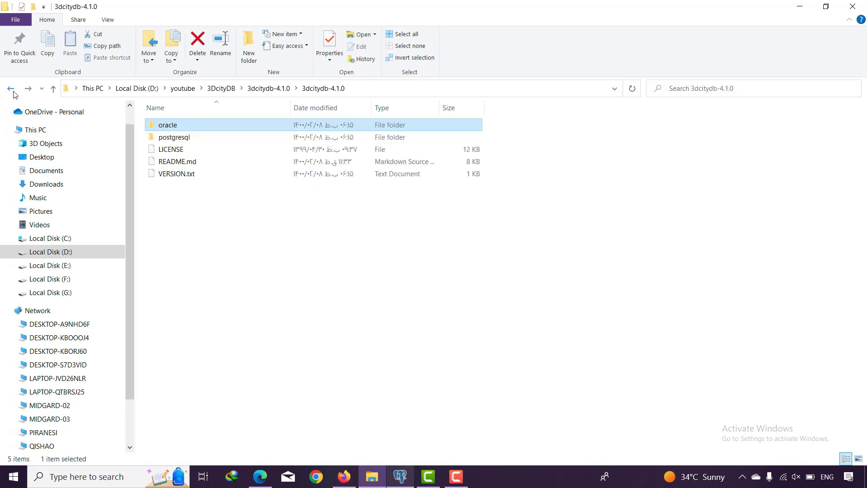
Navigate to postgresql > ShellScripts > Windows
double_click(174, 137)
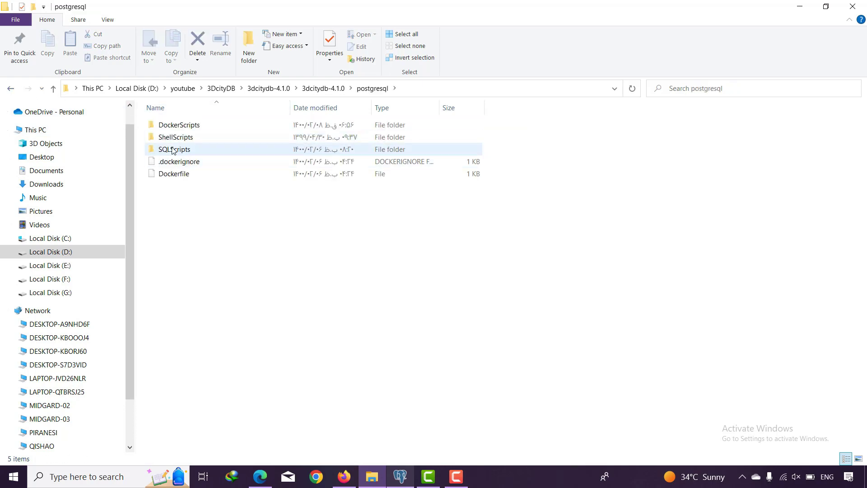
double_click(175, 137)
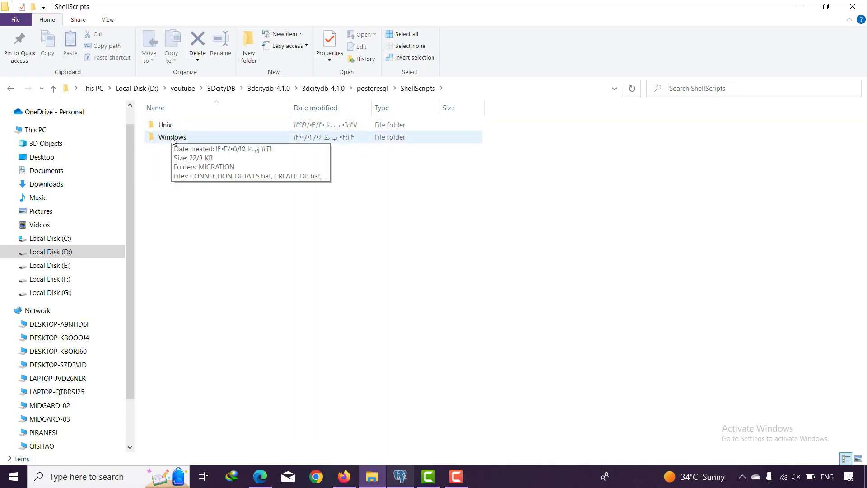
double_click(173, 139)
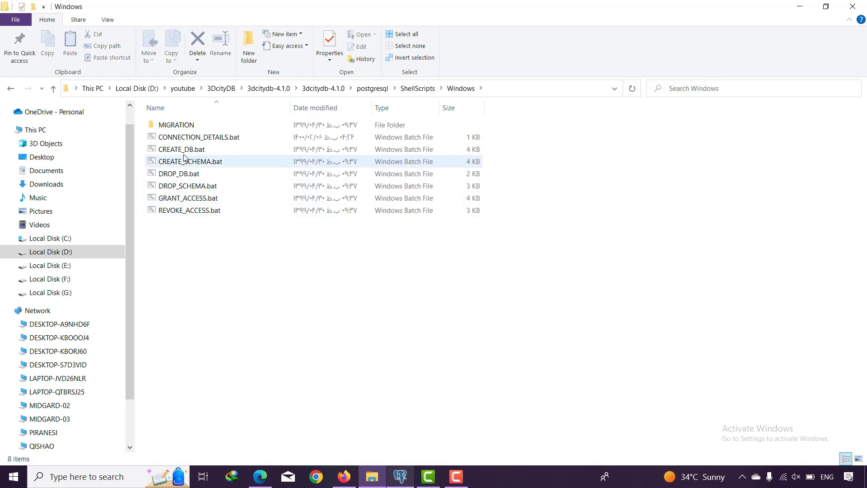
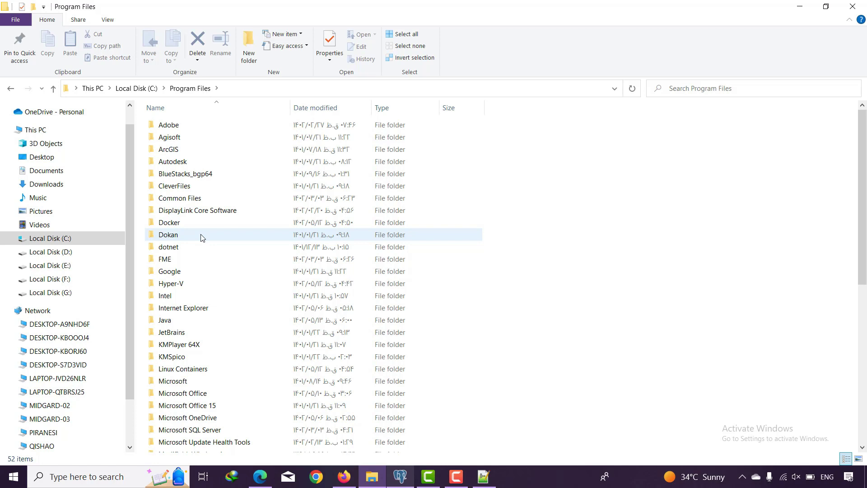
Open the PostgreSQL 11 bin folder and copy its full path from the address bar
scroll(215, 261, "down", 3)
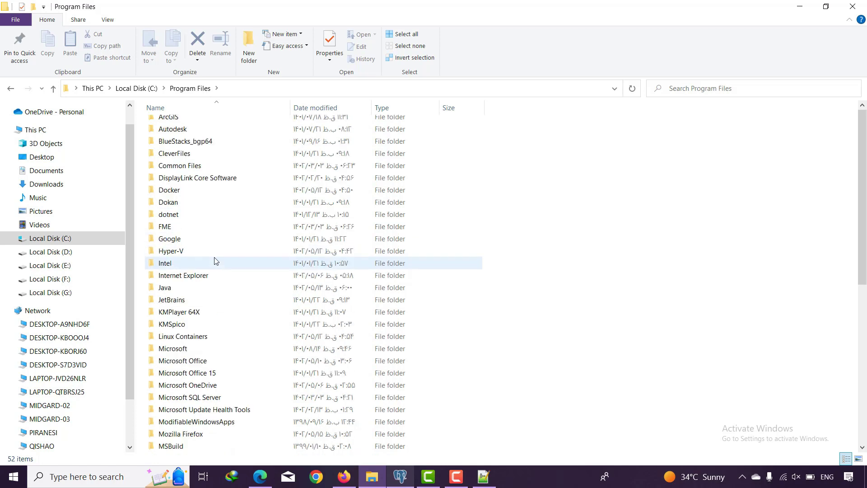
left_click(215, 262)
left_click(204, 423)
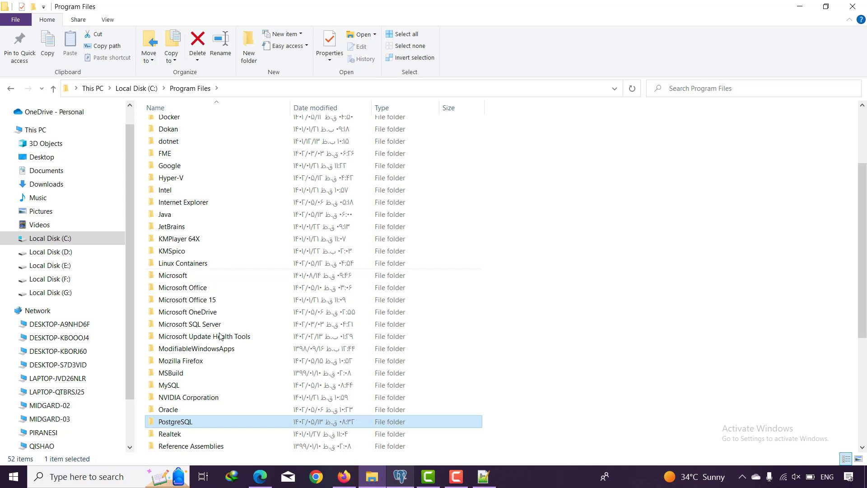
double_click(204, 422)
double_click(195, 129)
double_click(194, 127)
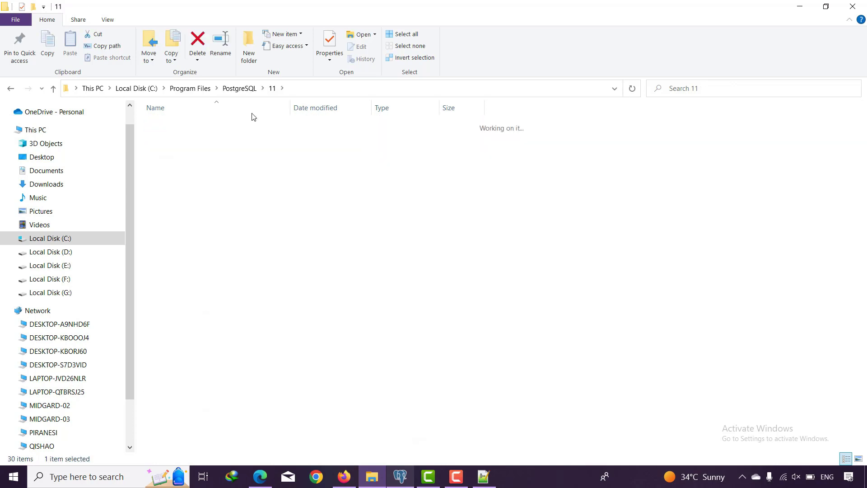
left_click(326, 88)
key("ctrl+c")
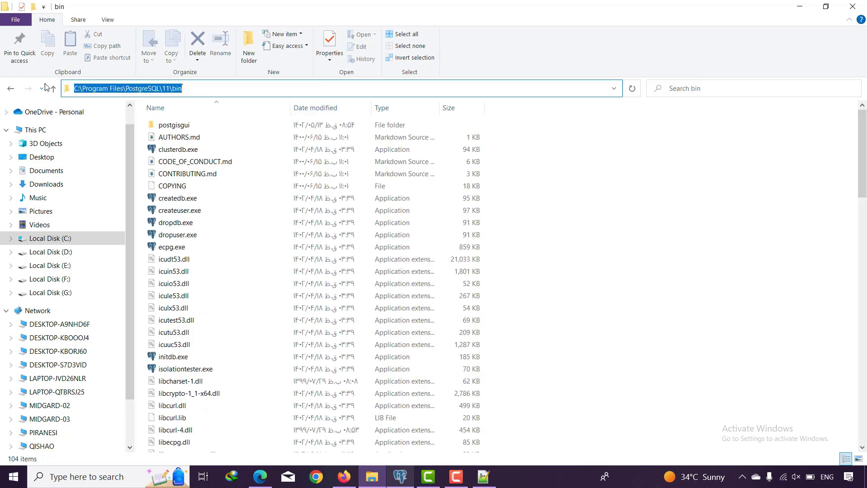
Go back to the 3DCityDB ShellScripts folder and open its Windows subfolder
left_click(11, 89)
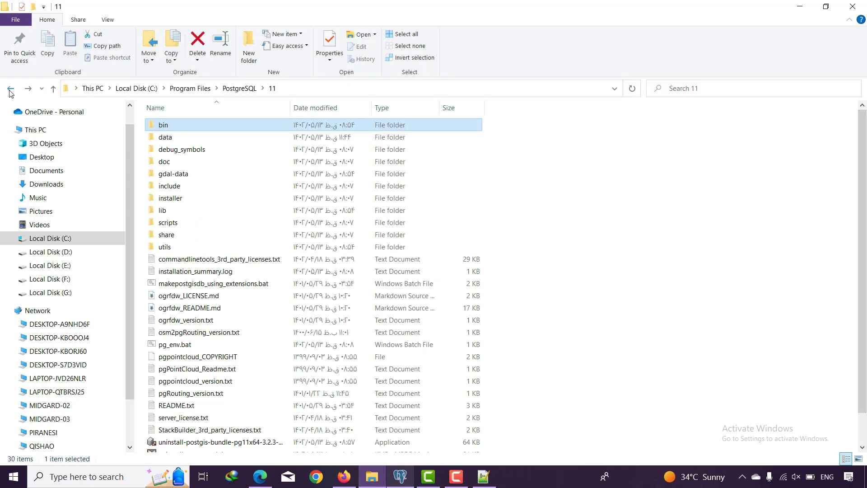
left_click(11, 90)
left_click(10, 89)
left_click(10, 89)
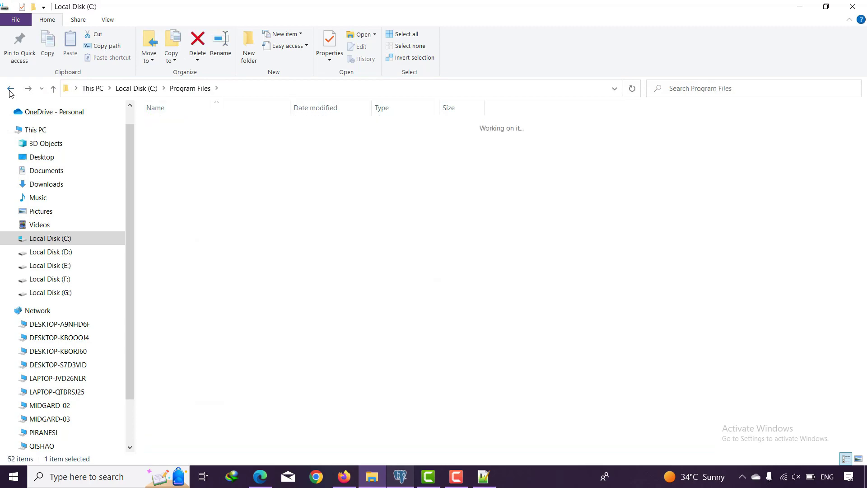
left_click(11, 89)
left_click(10, 90)
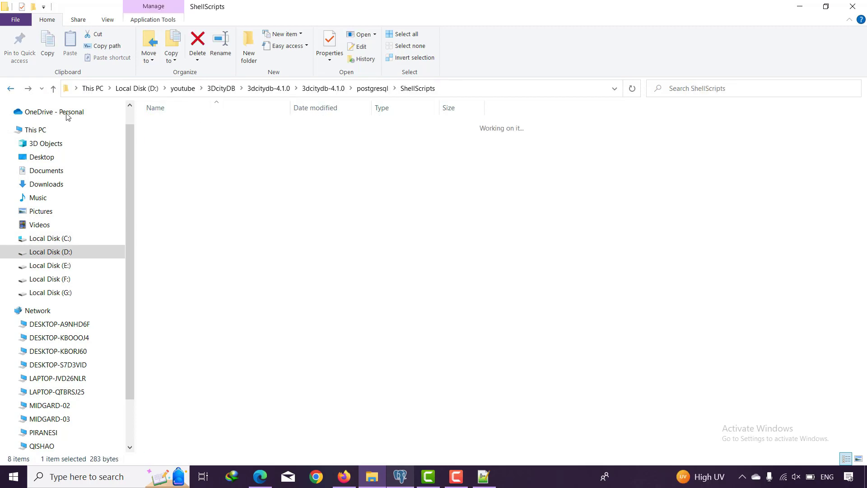
double_click(187, 139)
double_click(187, 140)
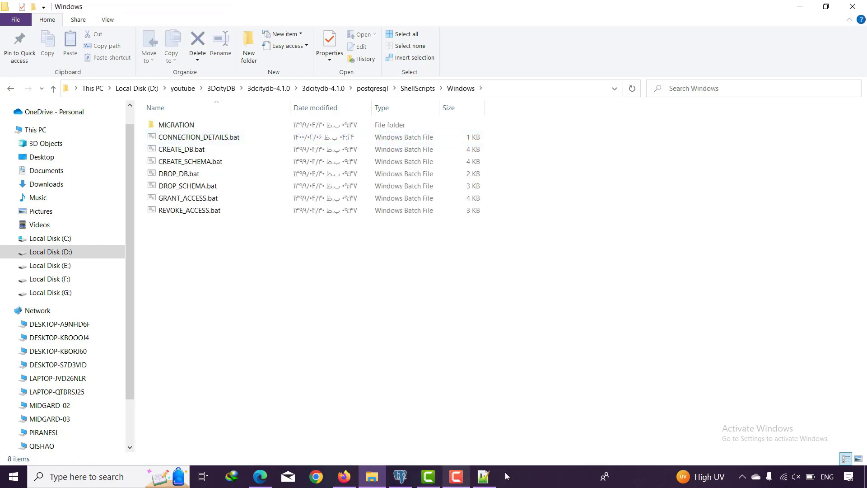
Paste the PostgreSQL 11 bin path as PGBIN and set PGHOST to 127.0.0.1
left_click_drag(359, 134, 298, 134)
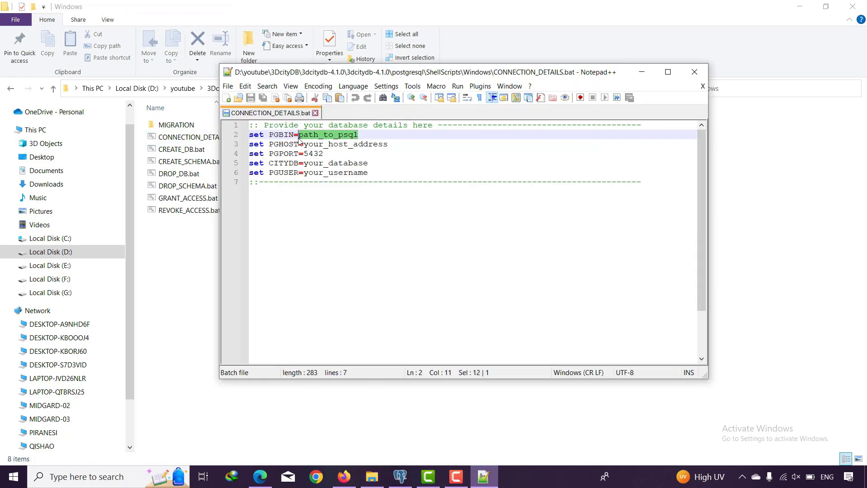
key("ctrl+v")
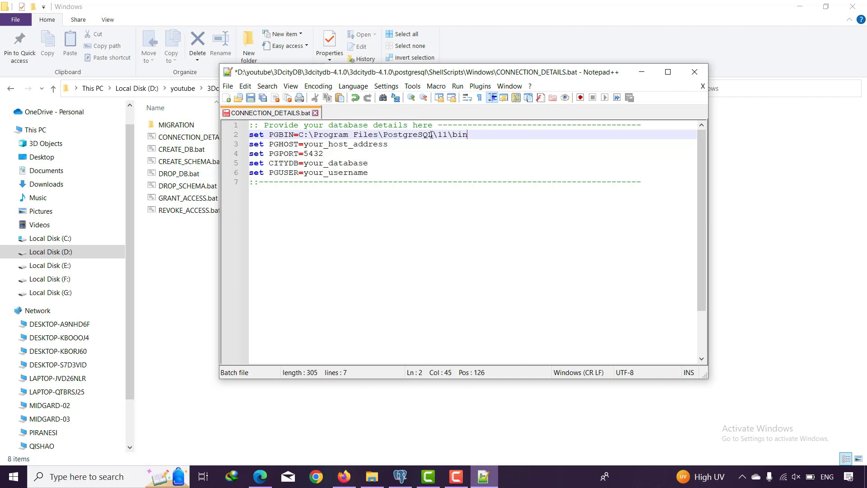
left_click_drag(389, 145, 305, 145)
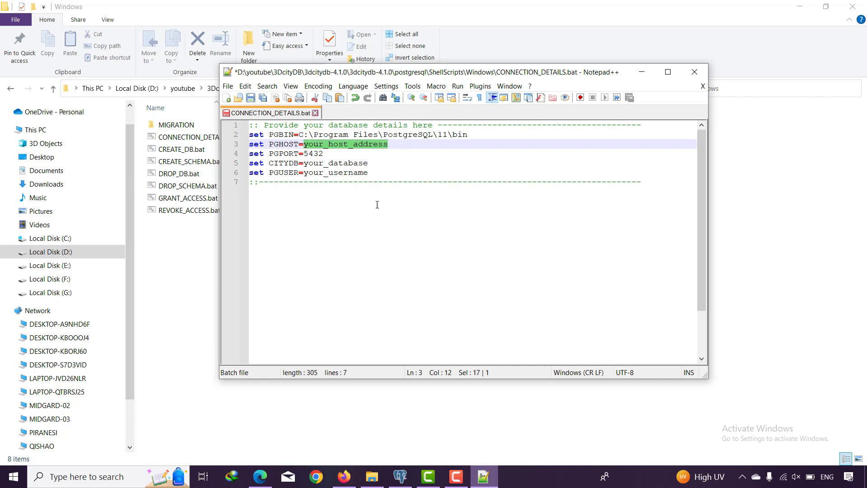
type("127")
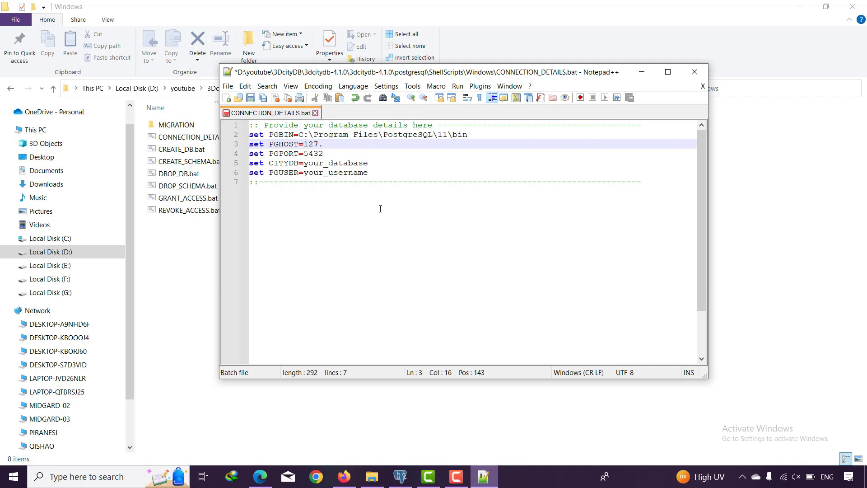
type(".0.0.1")
Change PGPORT from 5432 to 5433
double_click(311, 153)
left_click(324, 154)
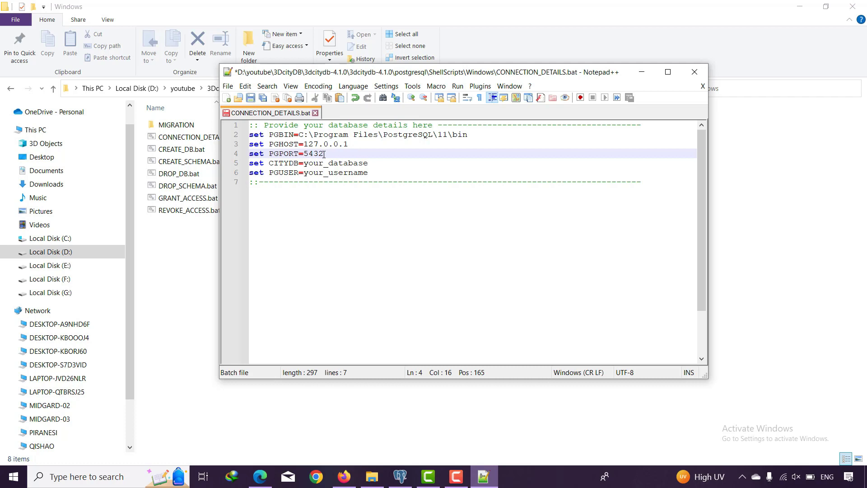
key("BackSpace")
type("2")
key("BackSpace")
type("3")
Set CITYDB to test1 and PGUSER to postgres, then close the file, saving the changes
left_click_drag(371, 162, 307, 165)
left_click(400, 477)
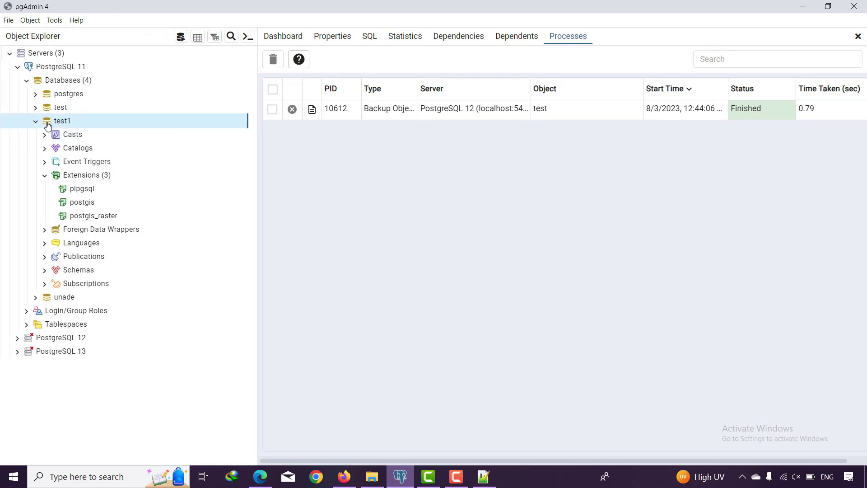
left_click(803, 6)
type("t")
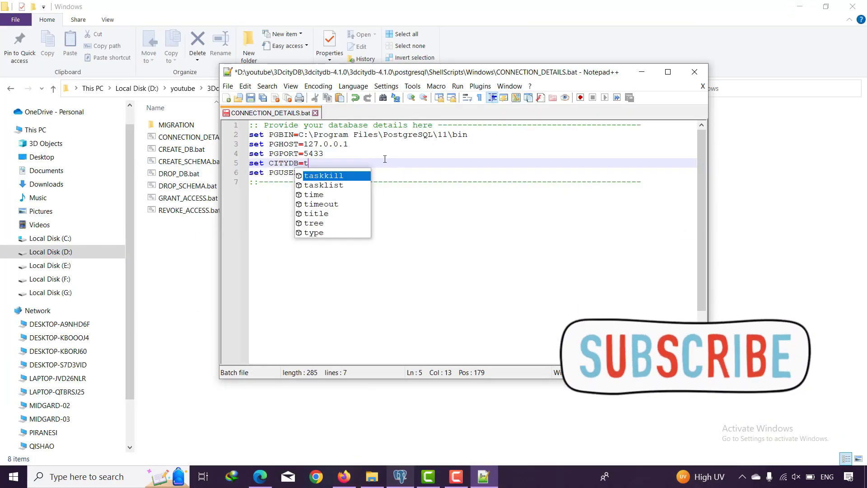
type("est1")
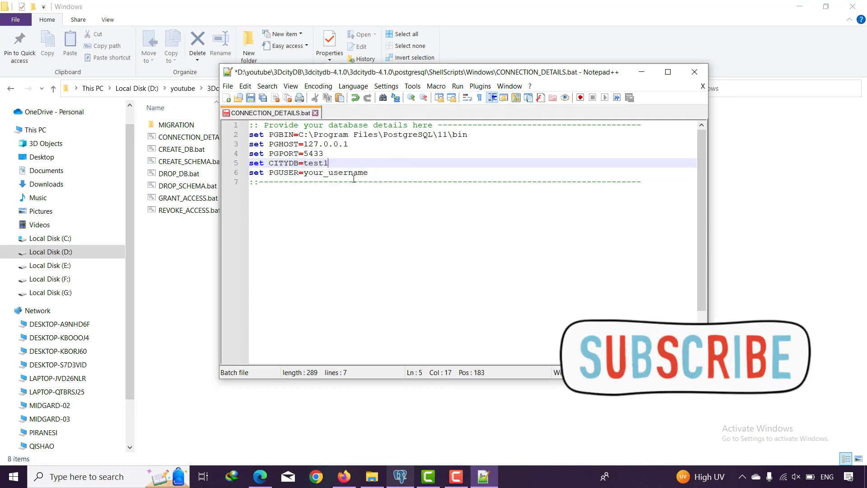
left_click_drag(374, 173, 305, 172)
type("postgres")
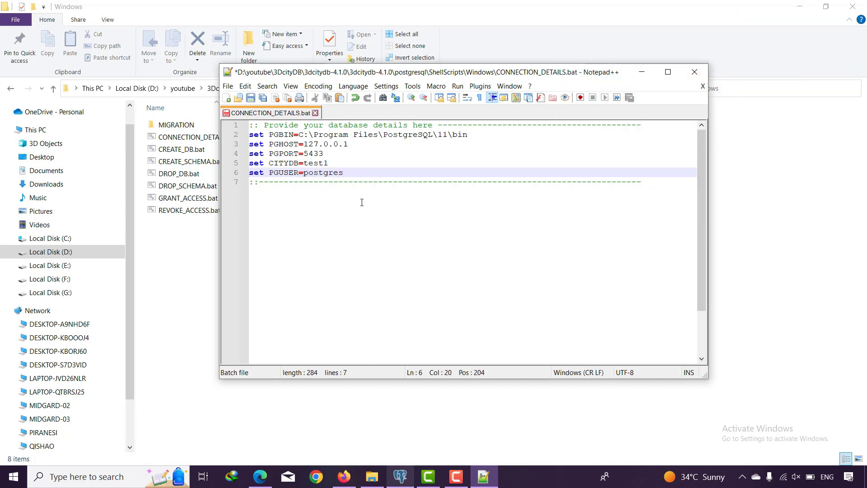
key("ctrl+End")
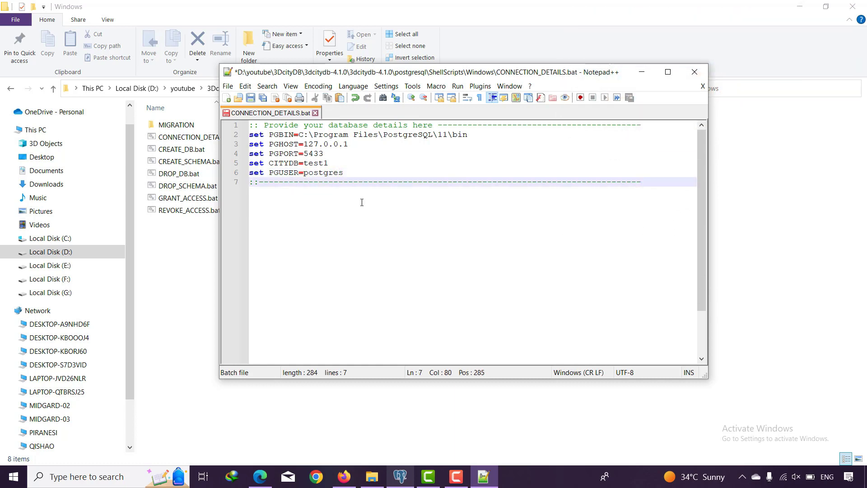
left_click(316, 113)
left_click(427, 280)
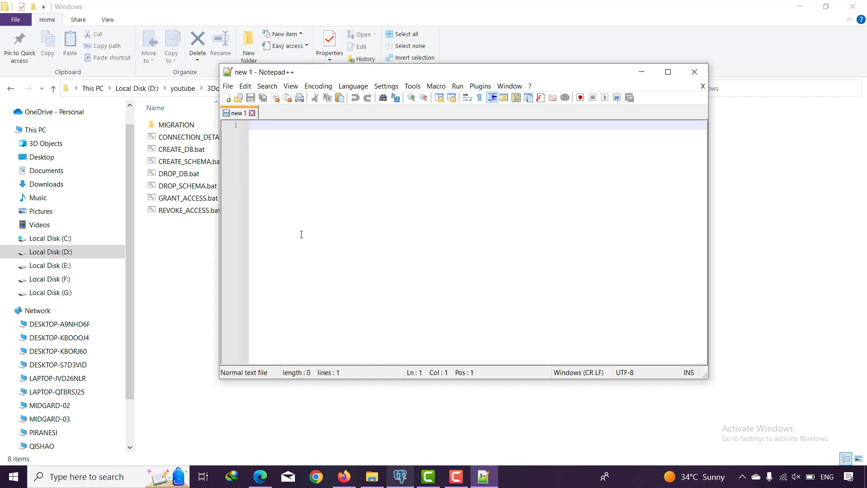
Run CREATE_DB.bat and enter SRID 7855, height EPSG 0 and srsName EPSG::7855
left_click(705, 75)
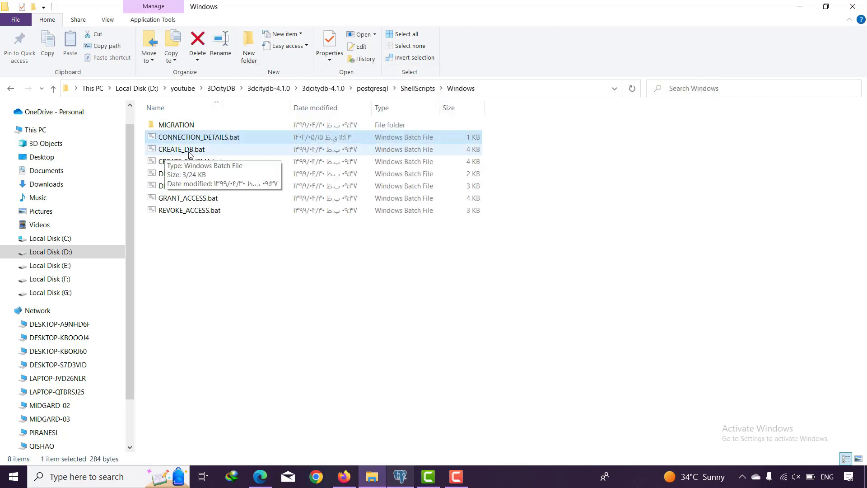
double_click(189, 153)
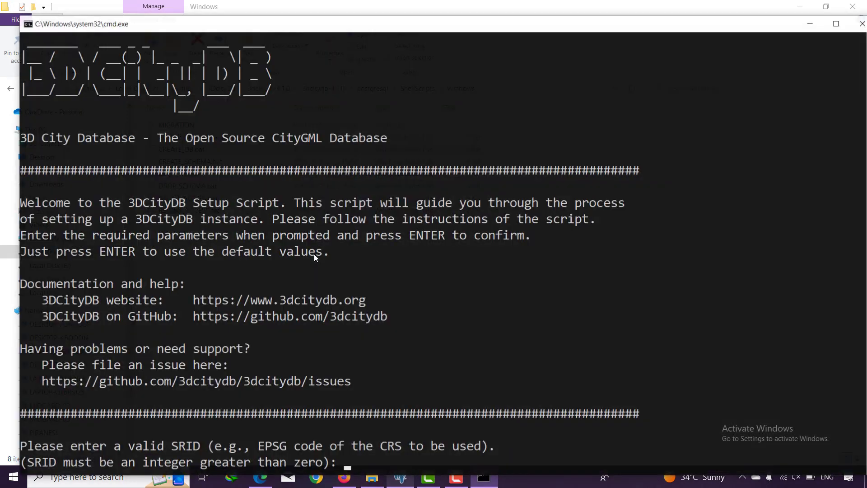
scroll(380, 285, "down", 4)
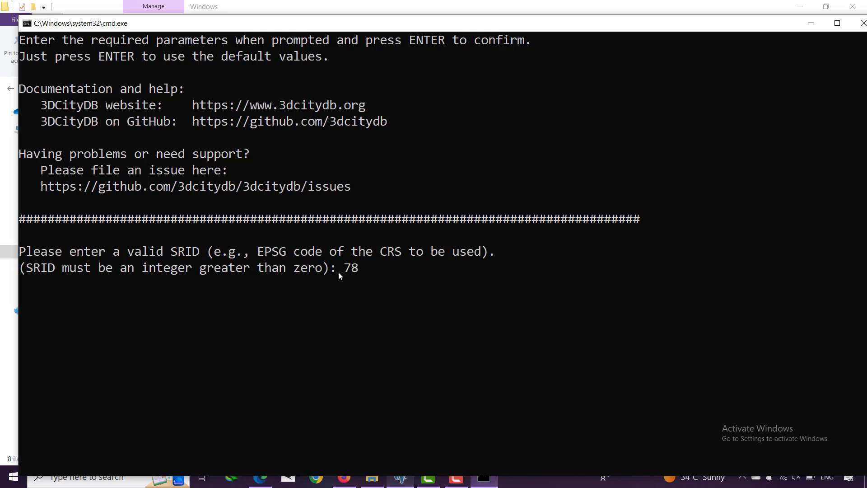
type("55")
key("Return")
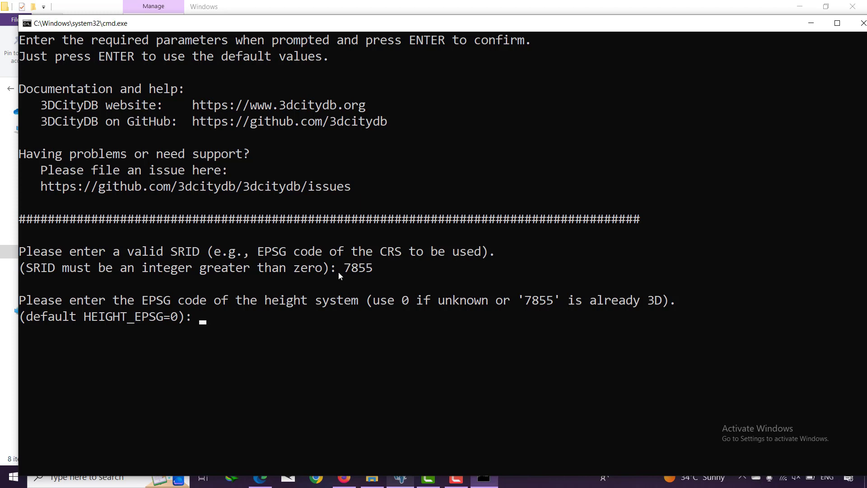
type("0")
key("Return")
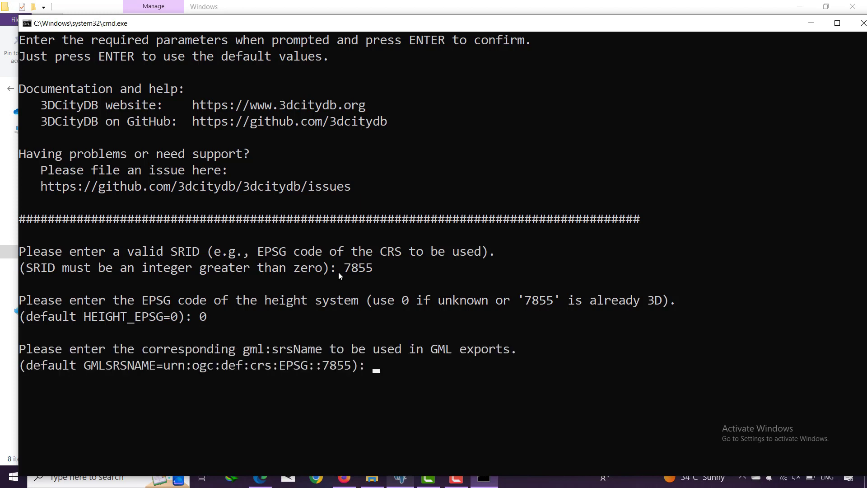
type("EPSG::7855")
key("Return")
scroll(271, 312, "down", 1)
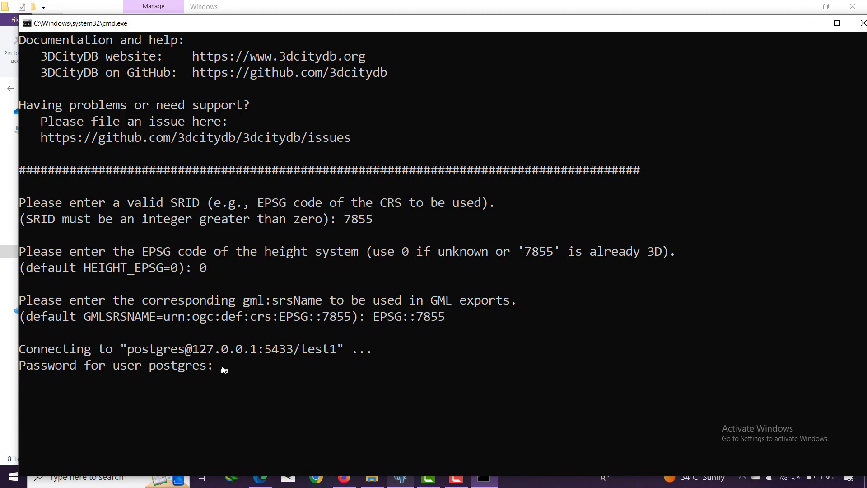
Submit the postgres password to build the schema in test1, then close the console after Done
key("Return")
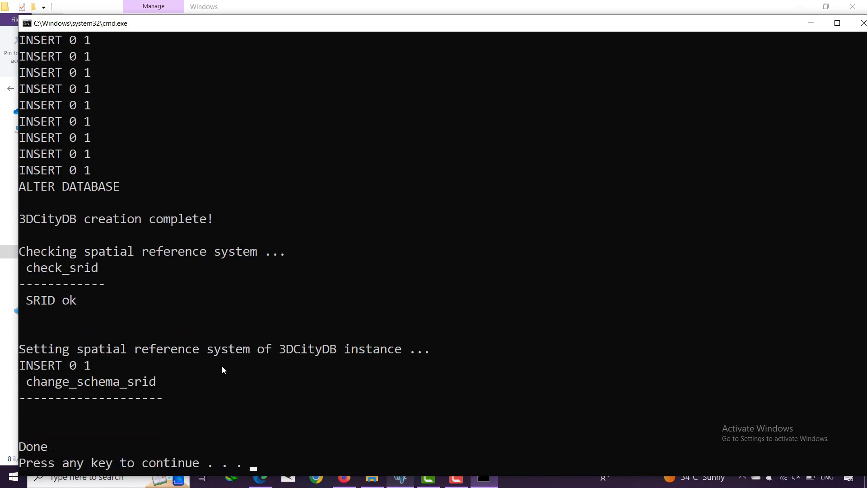
key("Return")
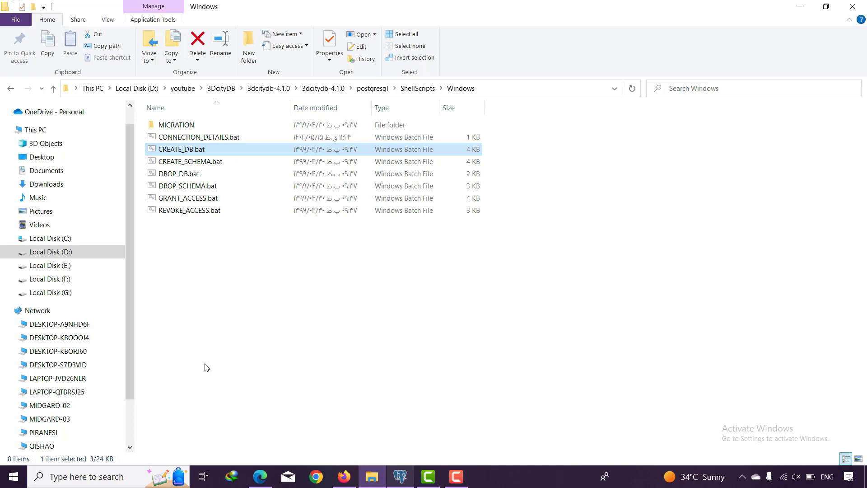
Refresh test1 and expand its citydb schema to show the 66 tables
left_click(401, 476)
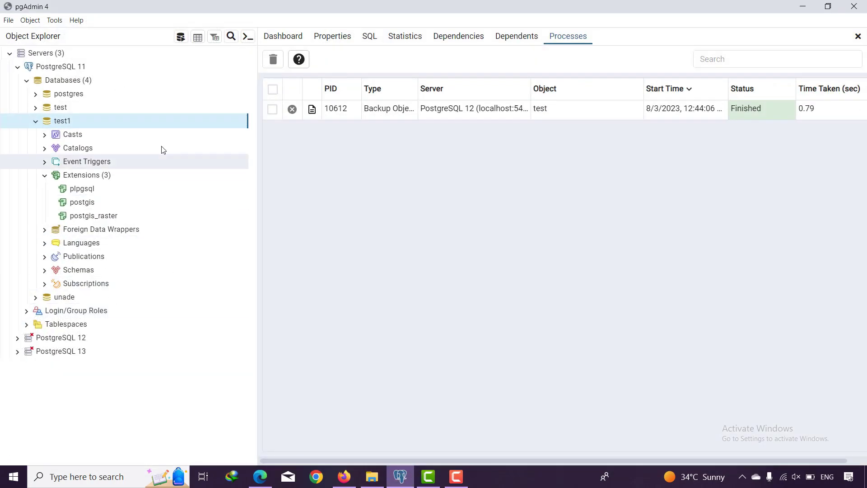
right_click(68, 129)
left_click(113, 169)
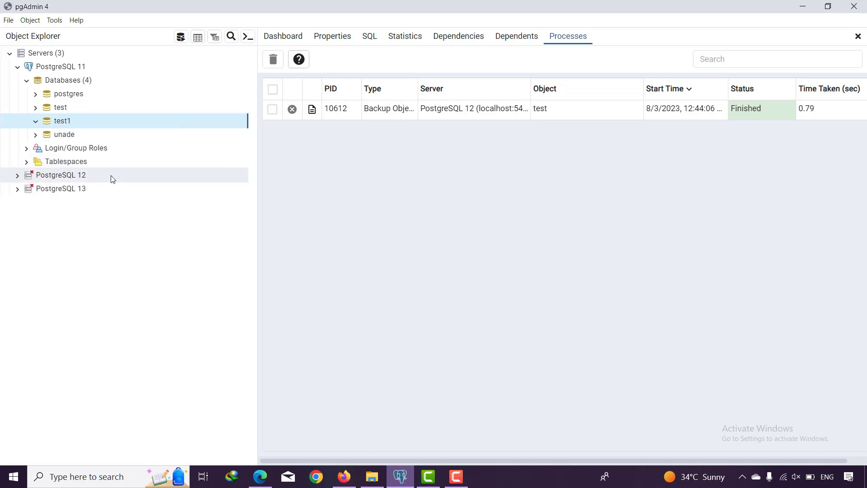
left_click(45, 229)
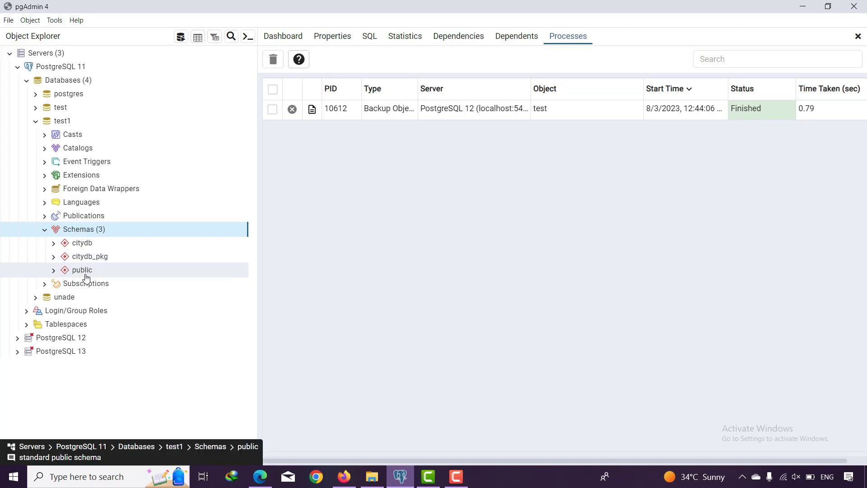
left_click(53, 245)
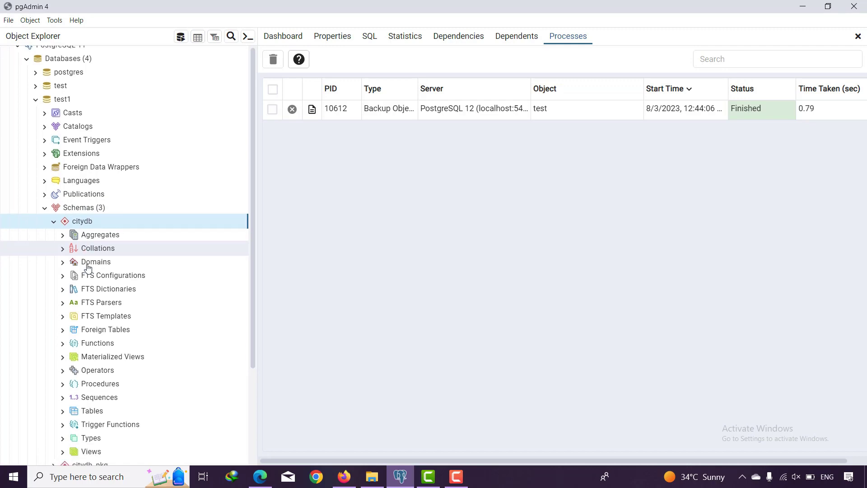
left_click(63, 320)
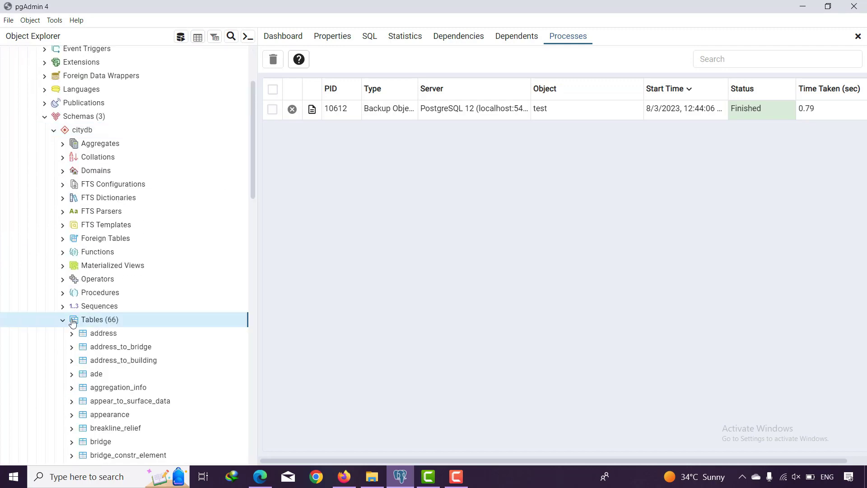
Scroll through the citydb tables, collapse the list, and right-click the server's Databases node
scroll(115, 325, "down", 5)
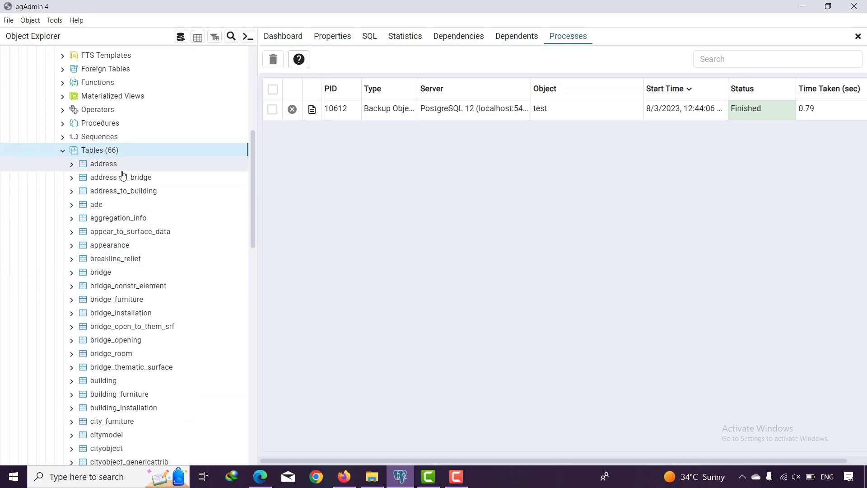
scroll(113, 313, "down", 4)
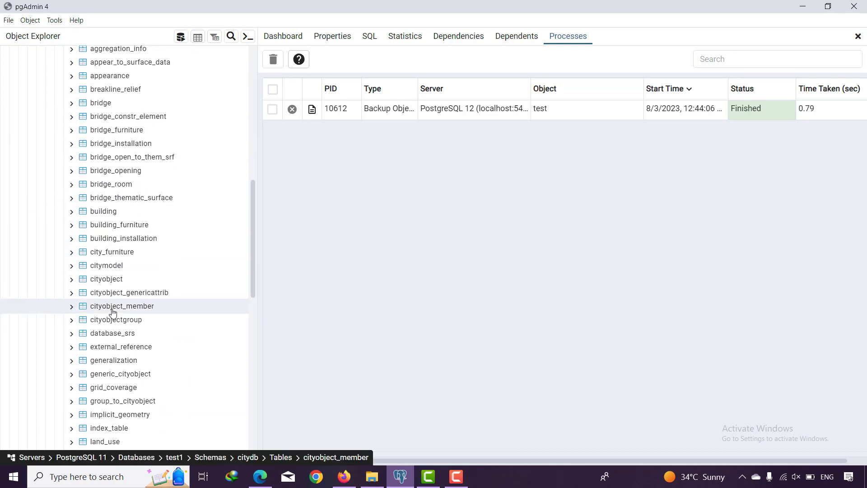
scroll(113, 312, "down", 7)
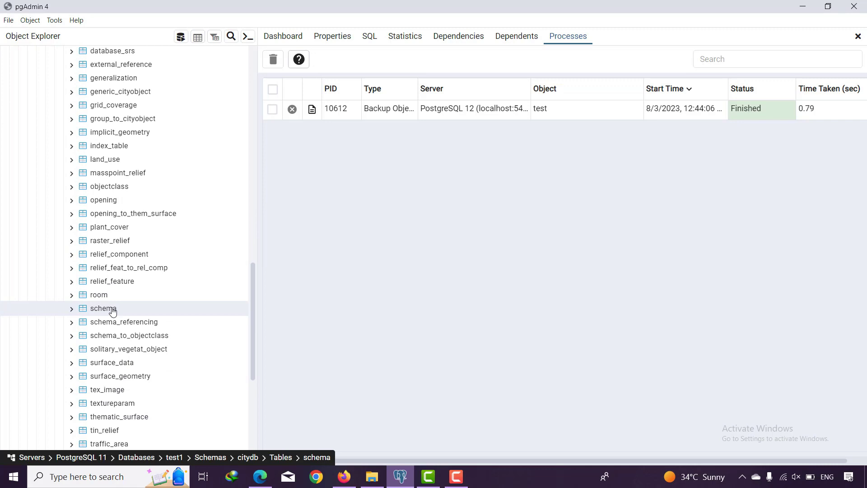
scroll(113, 311, "down", 6)
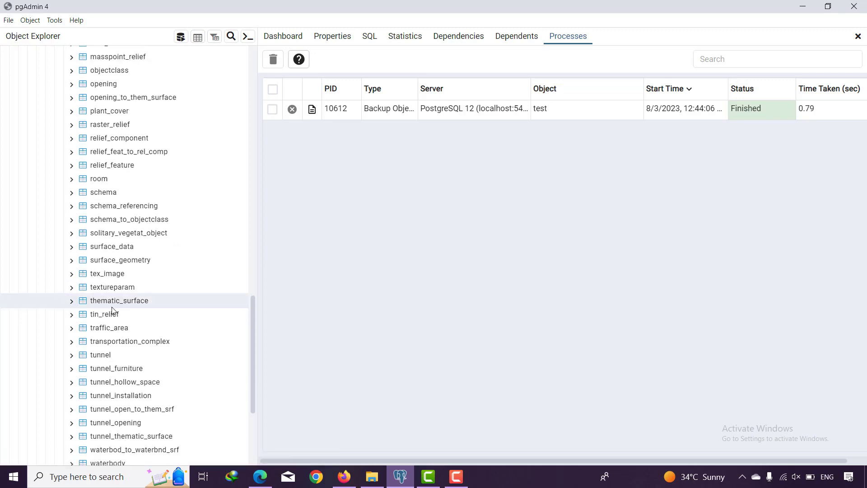
scroll(113, 311, "up", 20)
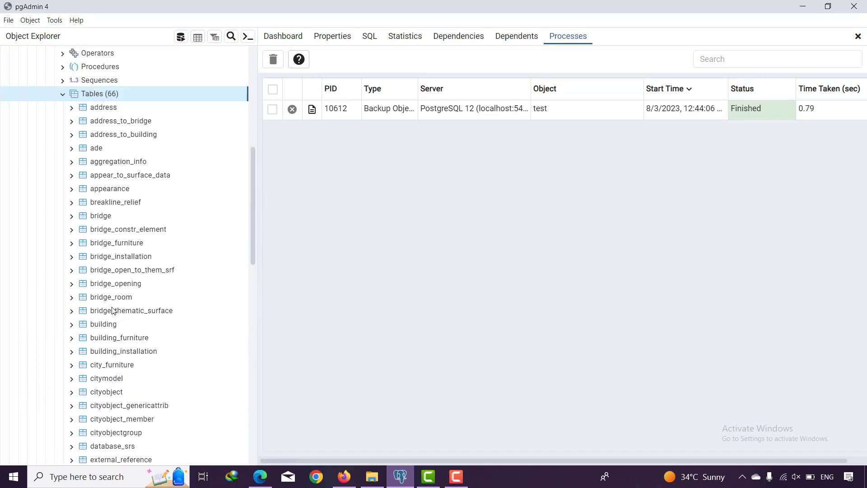
left_click(63, 263)
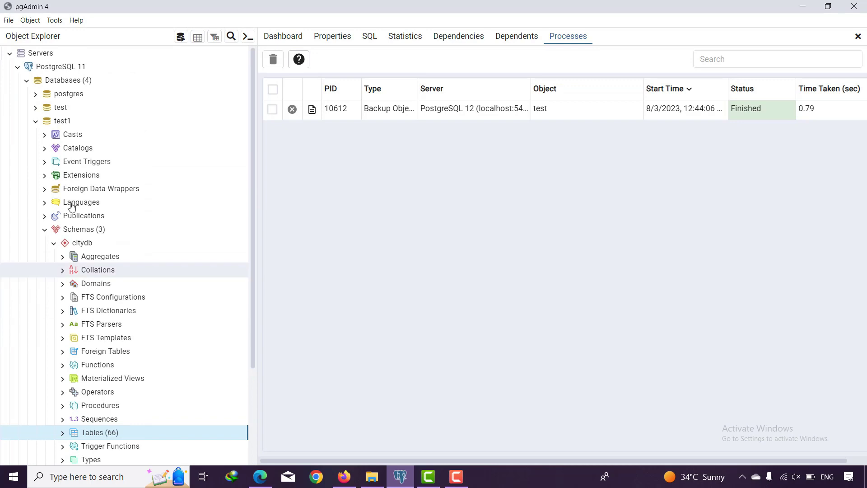
left_click(72, 83)
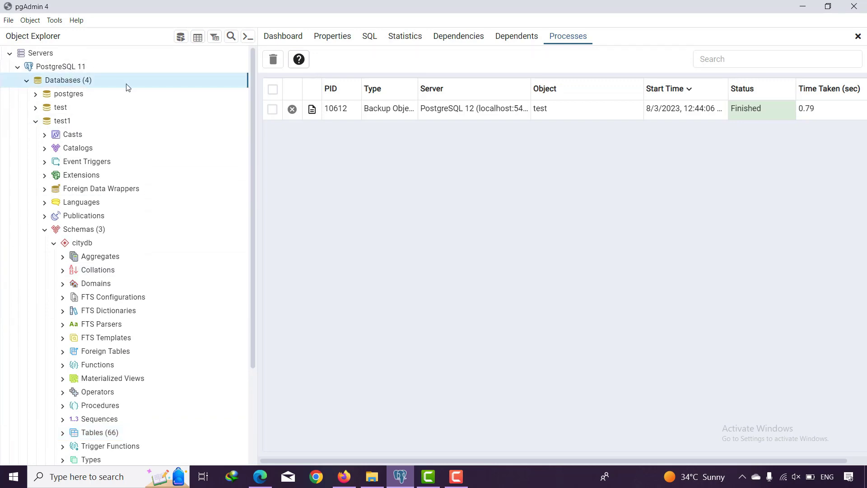
right_click(94, 85)
Create a database named test2, owned by postgres, from Create > Database
mouse_move(120, 93)
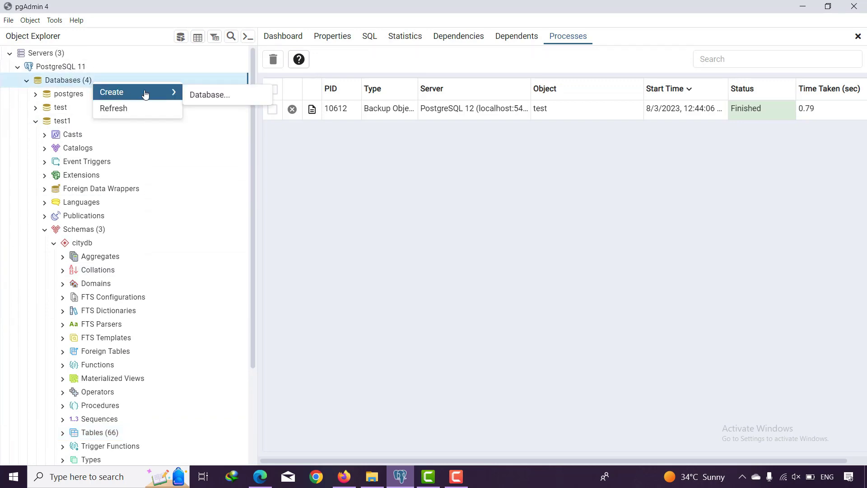
left_click(218, 96)
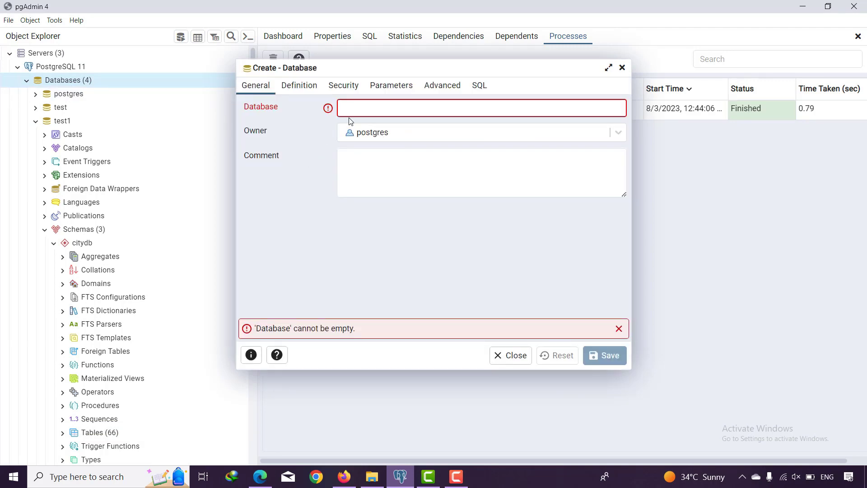
type("test2")
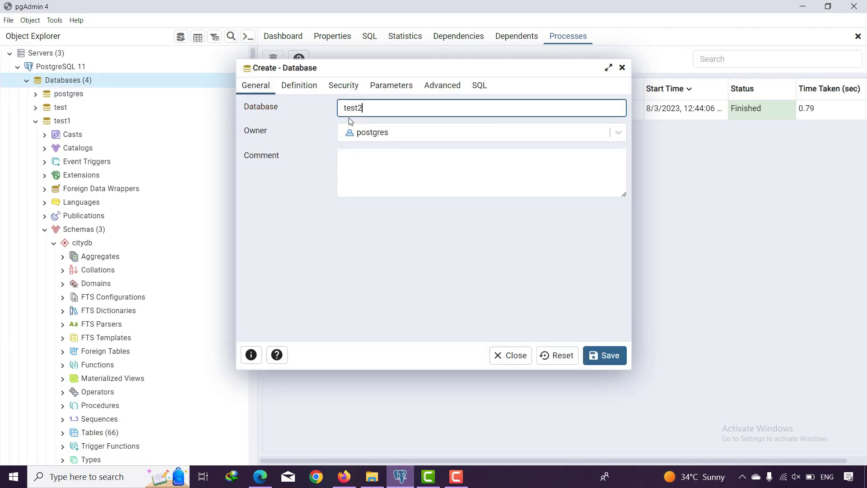
left_click(606, 357)
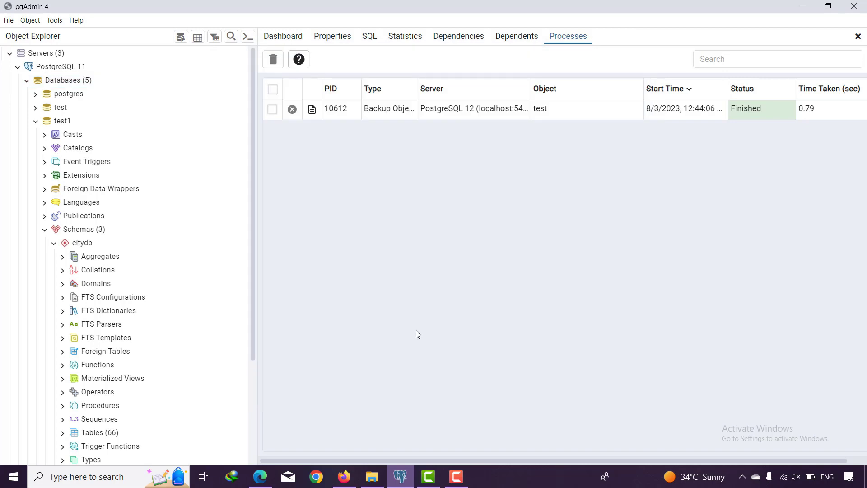
left_click(64, 108)
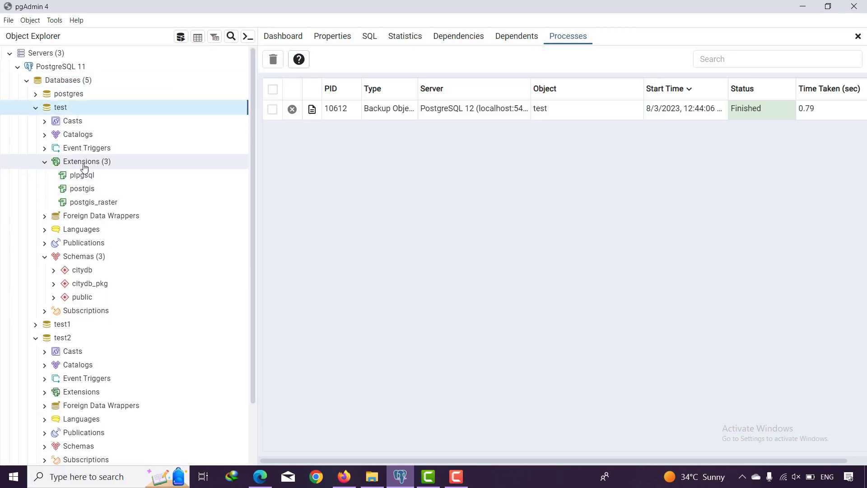
Add the postgis extension to test2
left_click(35, 107)
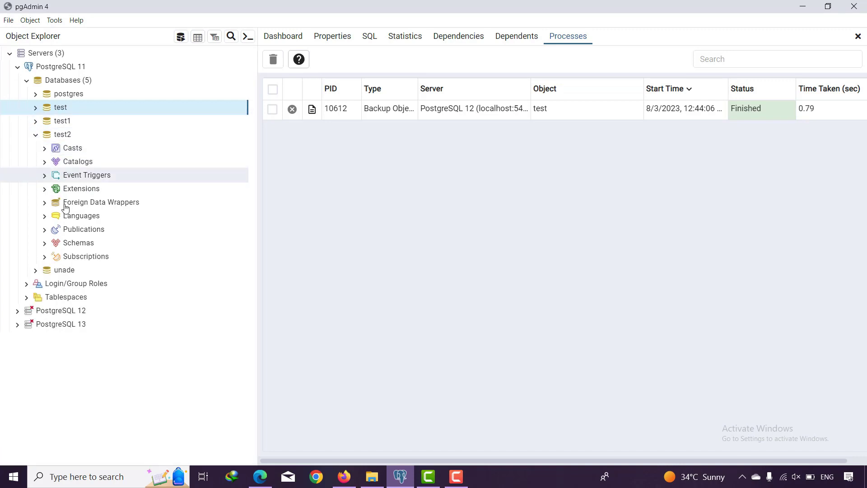
right_click(113, 189)
mouse_move(149, 197)
left_click(246, 206)
left_click(383, 116)
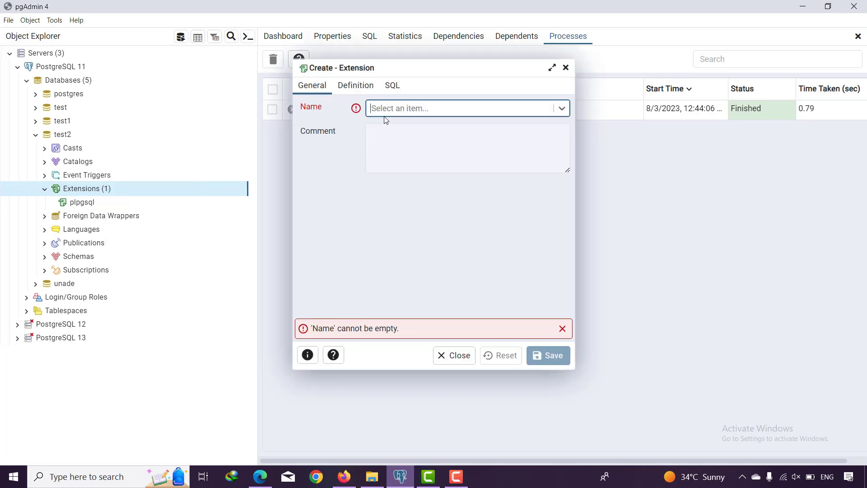
type("pos")
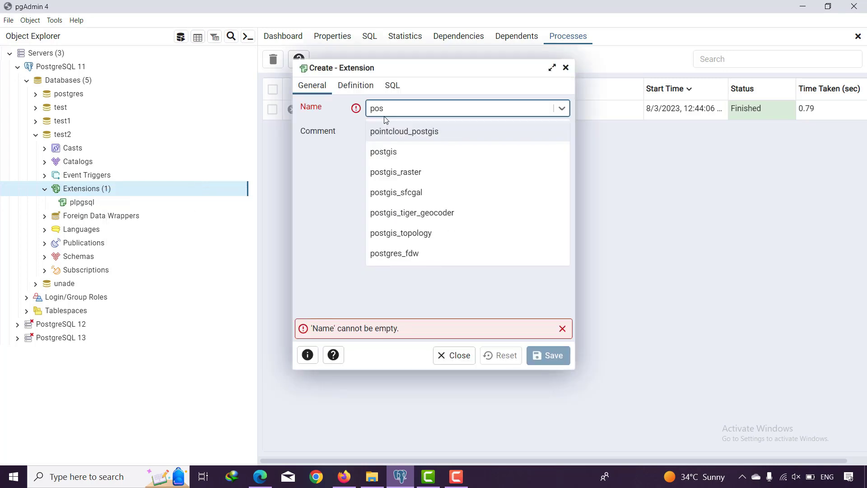
left_click(383, 152)
left_click(548, 355)
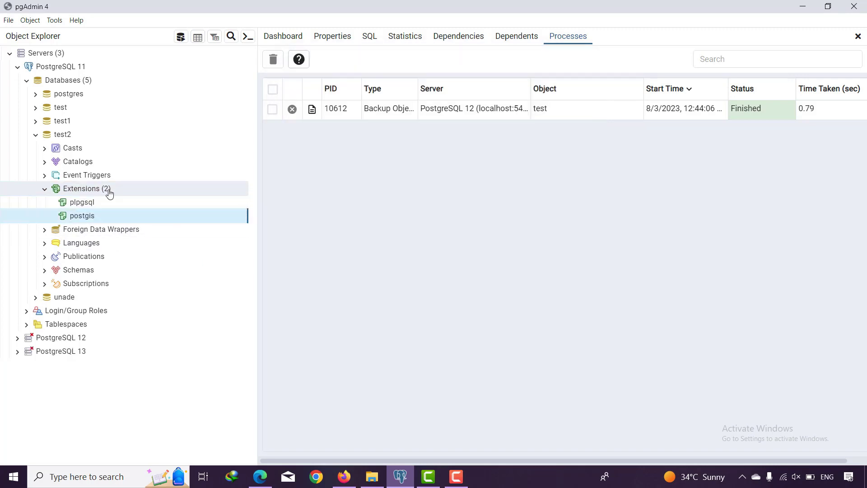
Add the postgis_raster extension to test2 and refresh the database
right_click(109, 193)
mouse_move(136, 200)
left_click(233, 206)
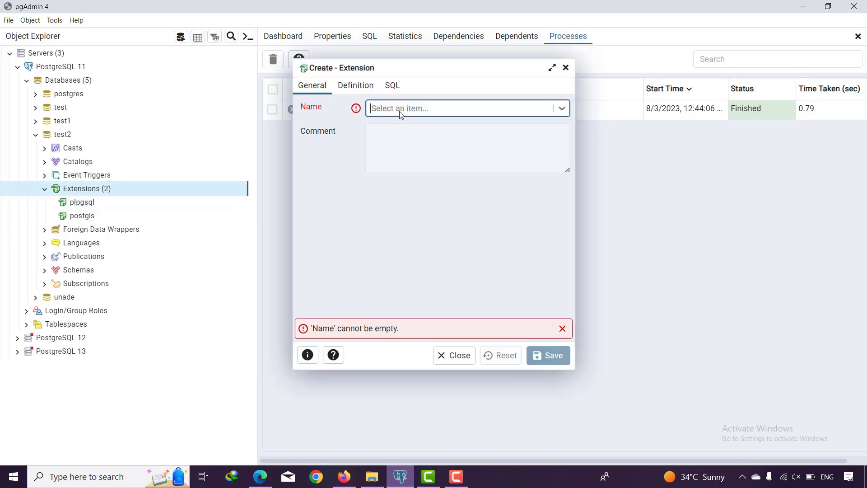
type("post")
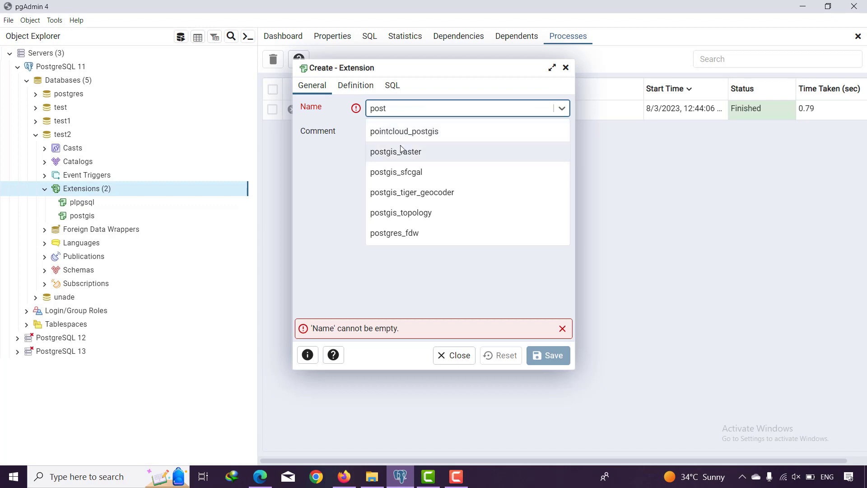
left_click(399, 153)
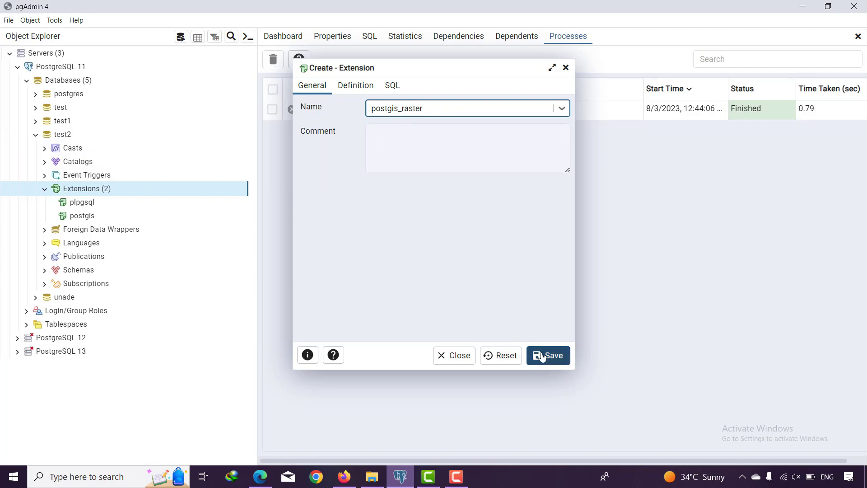
left_click(555, 360)
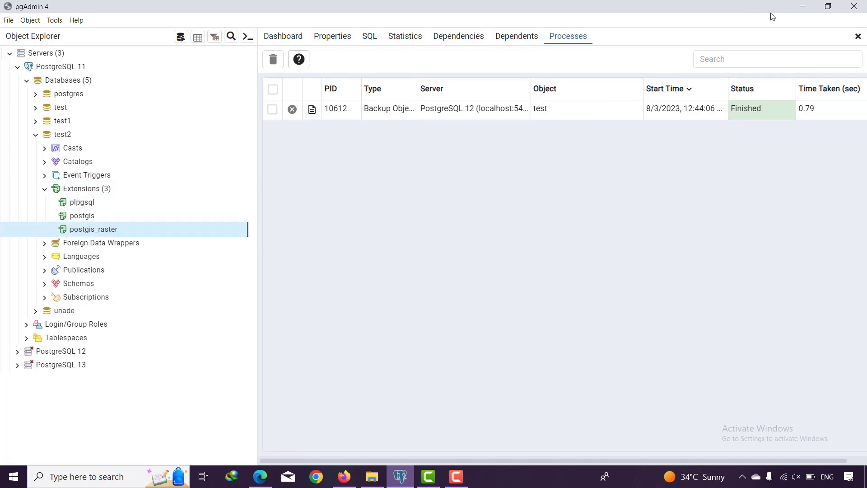
right_click(60, 134)
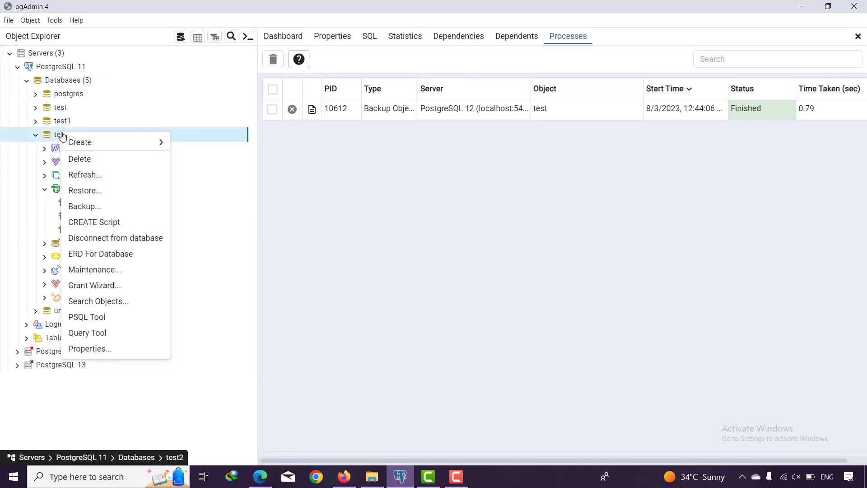
left_click(98, 176)
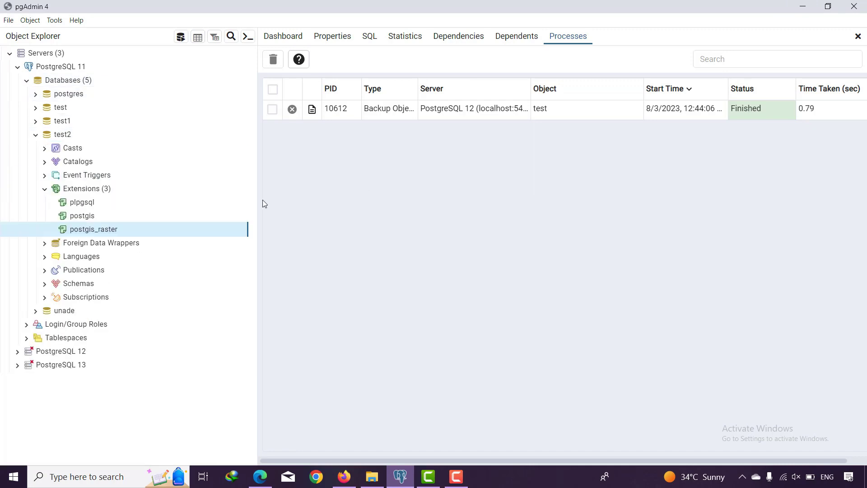
Extract the 3DCityDB-4.0.0.zip archive in the 3DcityDB folder
left_click(803, 7)
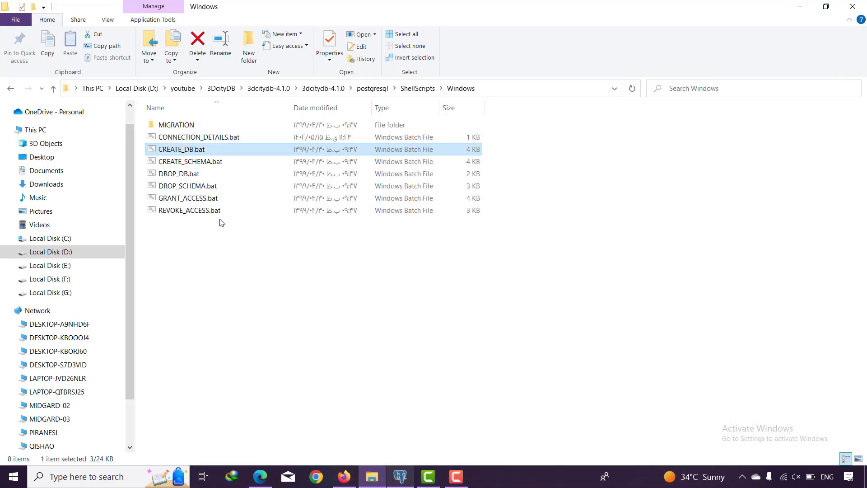
left_click(221, 88)
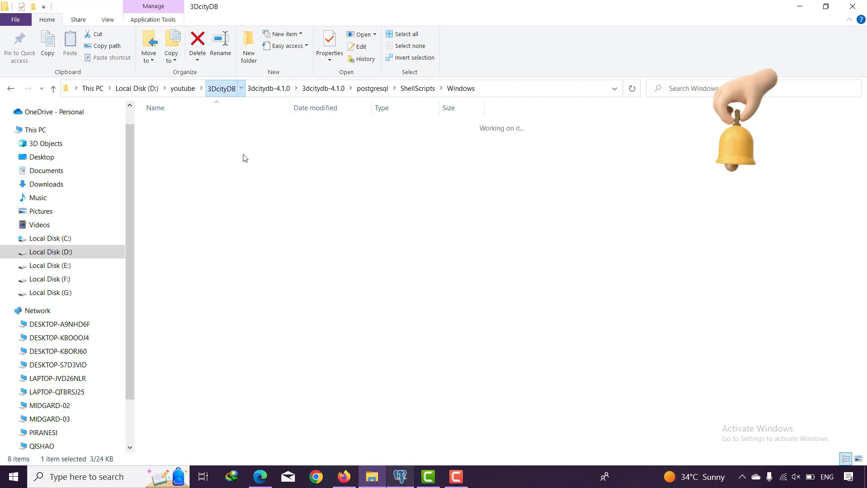
left_click(196, 153)
right_click(197, 153)
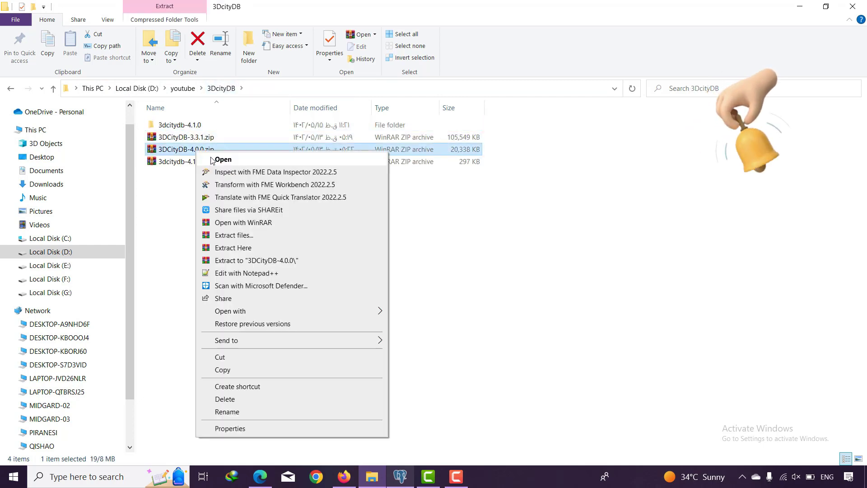
left_click(230, 235)
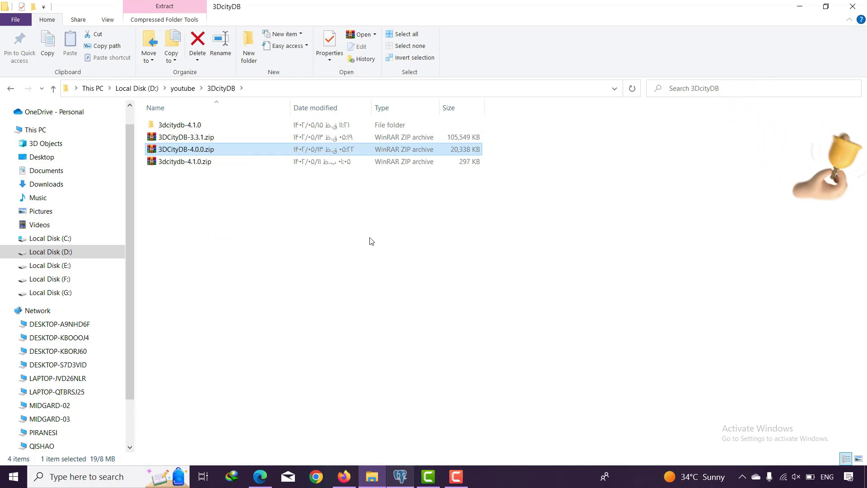
left_click(797, 385)
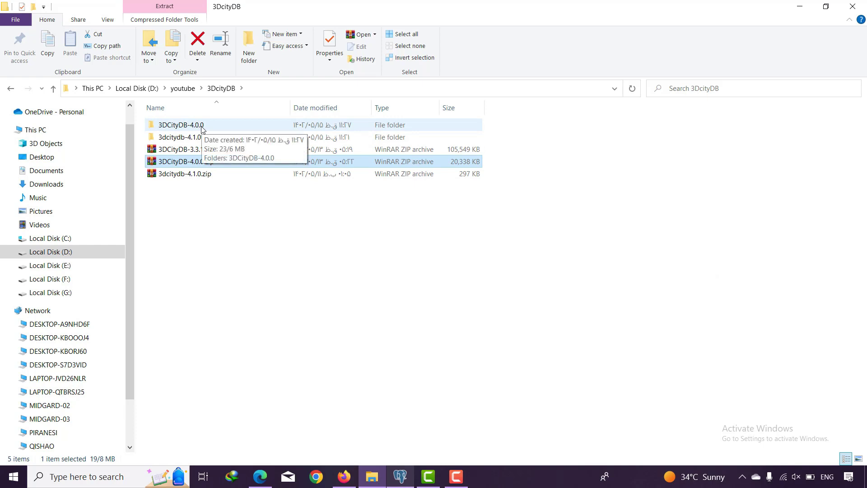
Browse into 3DCityDB-4.0.0\PostgreSQL\ShellScripts\Windows and select CONNECTION_DETAILS.bat
double_click(202, 129)
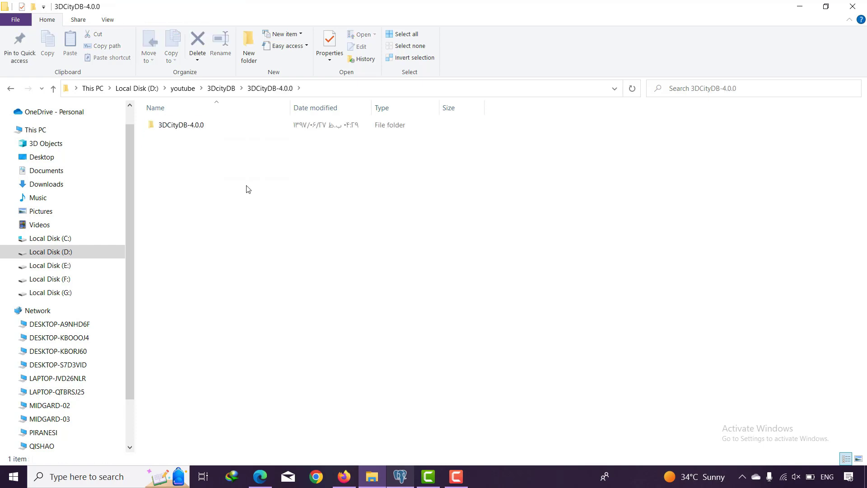
double_click(200, 128)
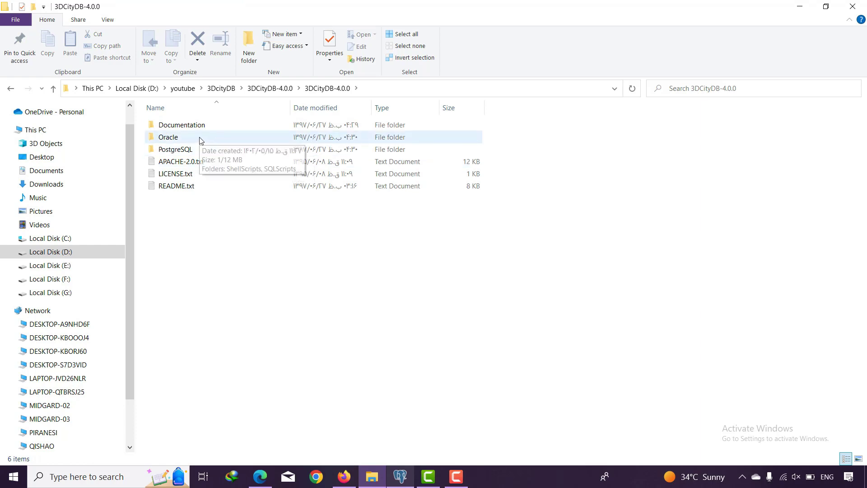
double_click(204, 149)
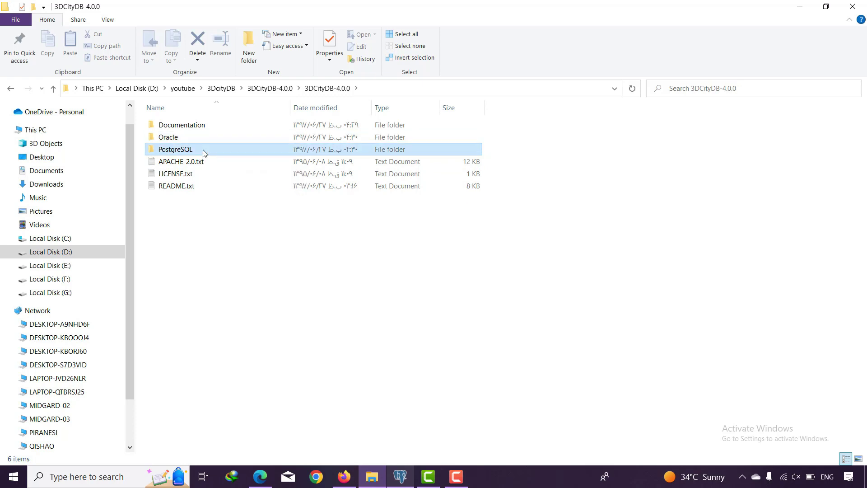
double_click(194, 126)
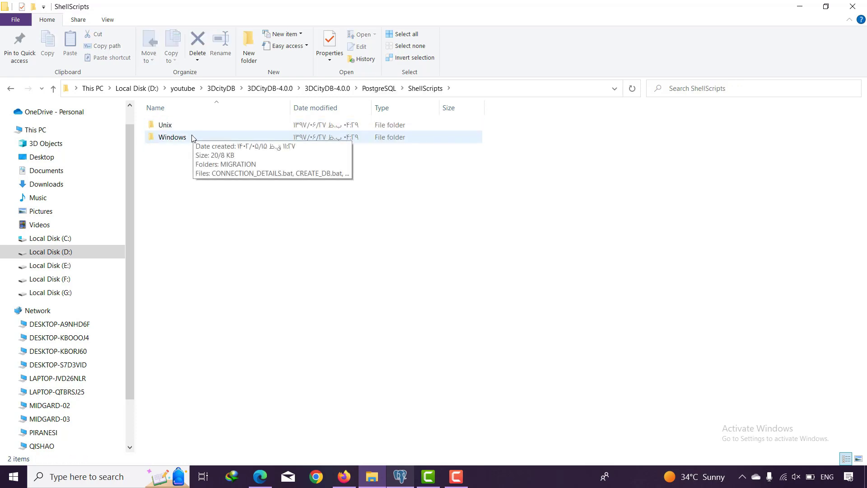
double_click(192, 136)
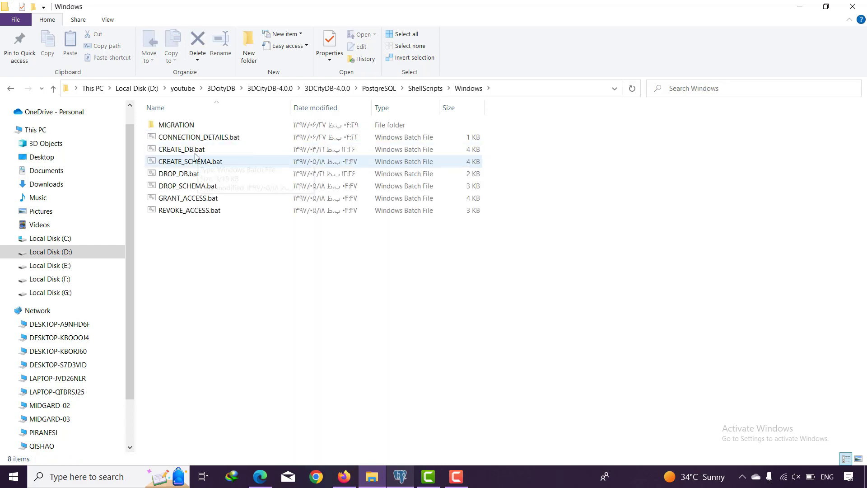
left_click(195, 137)
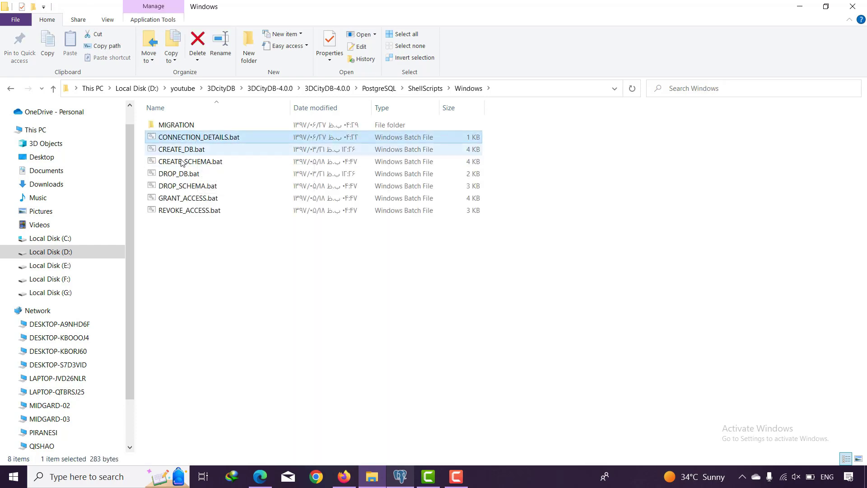
In Notepad++, set PGBIN to the PostgreSQL 11 bin path and PGHOST to 127.0.0.1
right_click(194, 139)
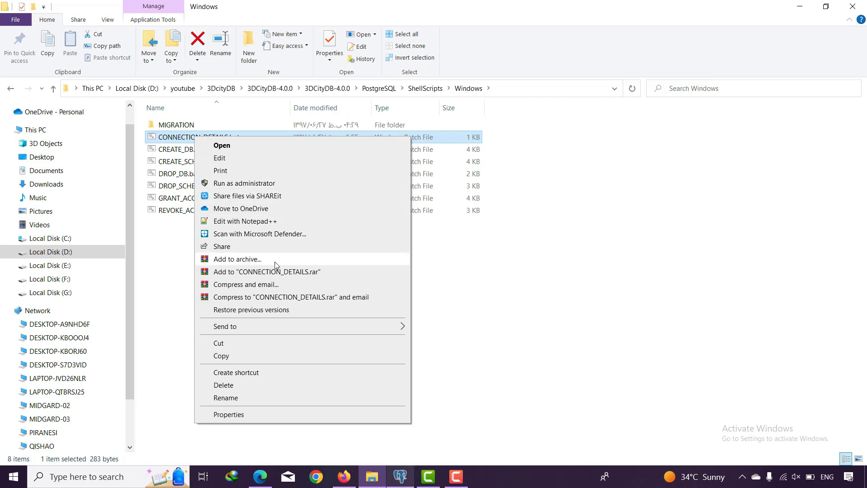
left_click(271, 221)
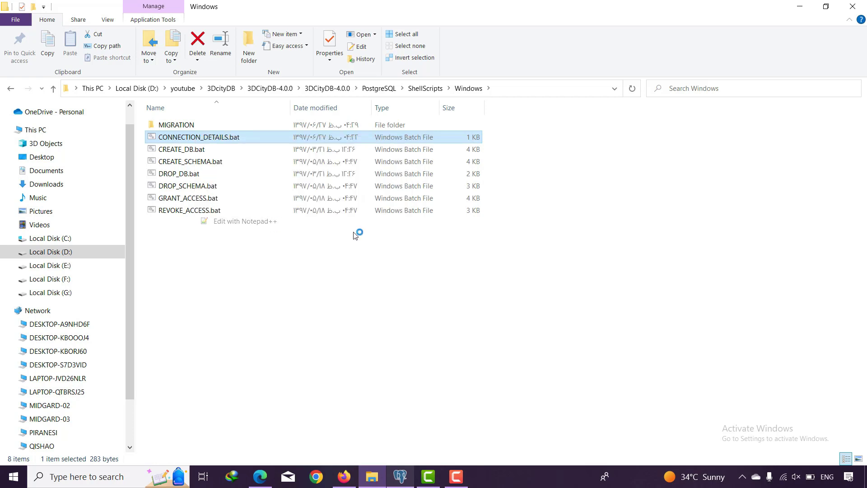
left_click_drag(358, 135, 299, 132)
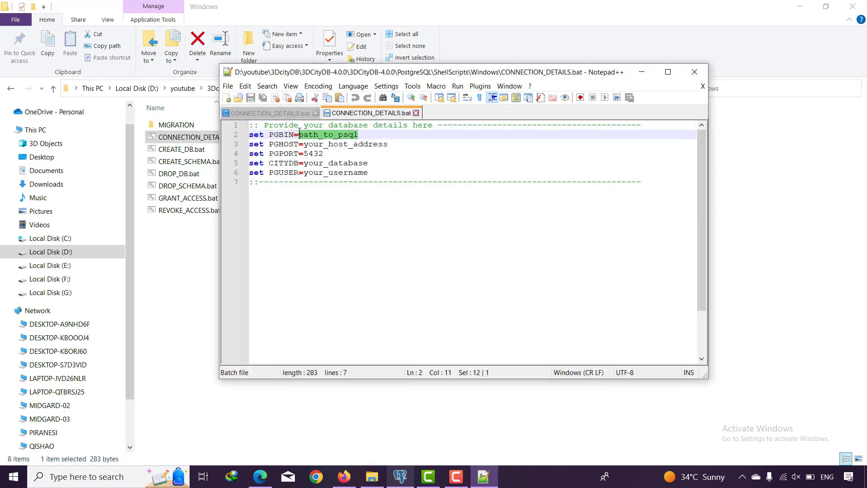
key("Delete")
type("C:\\Program Files\\PostgreSQL\\11\\bin")
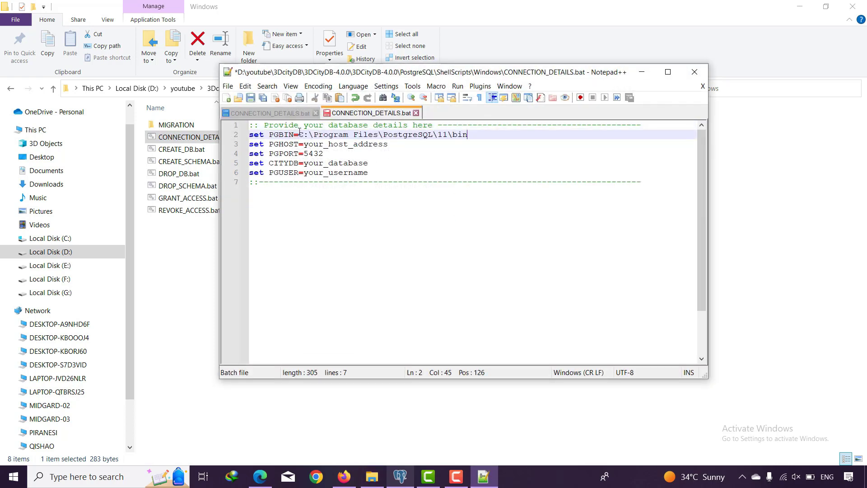
left_click_drag(391, 145, 305, 145)
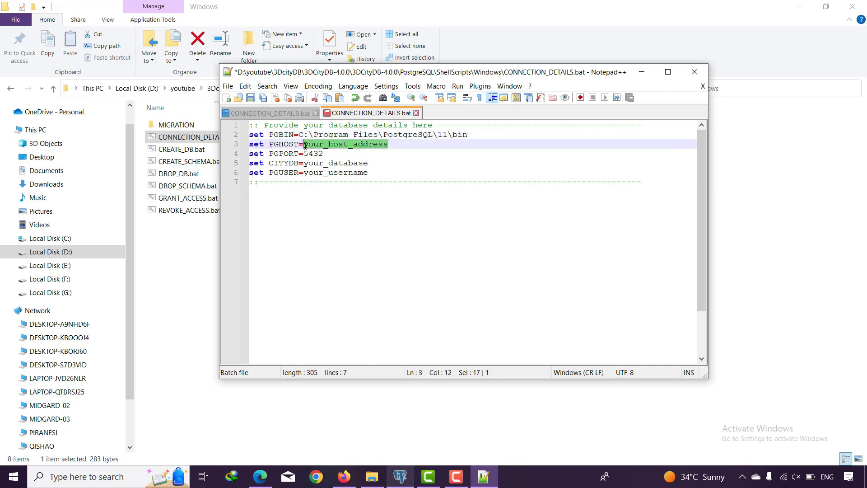
type("127.0.0.1")
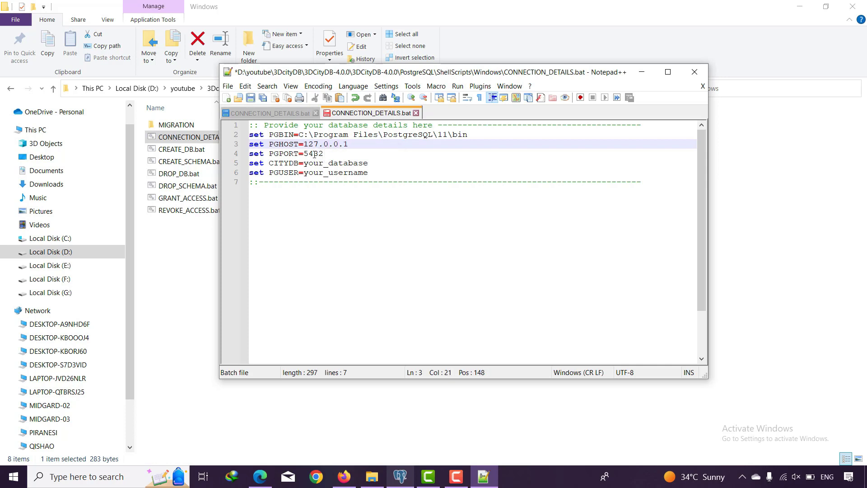
Check the port, set CITYDB to test2 and PGUSER to postgres, then save and close Notepad++
double_click(315, 154)
left_click(324, 155)
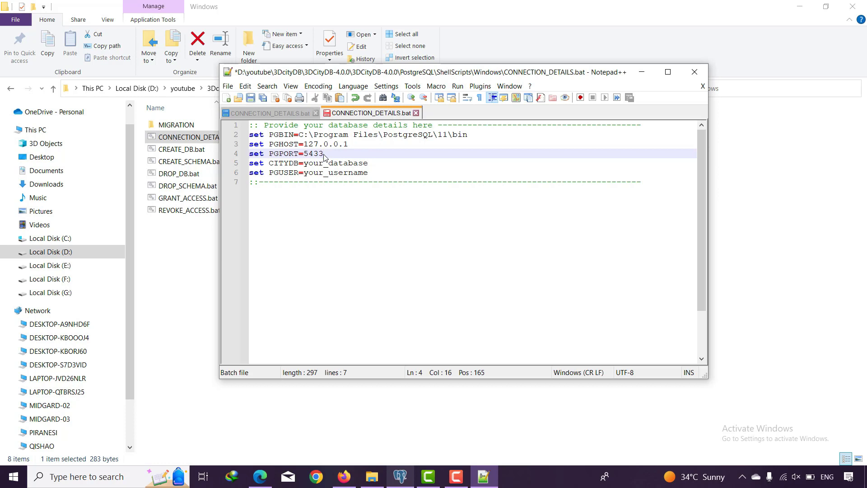
double_click(349, 163)
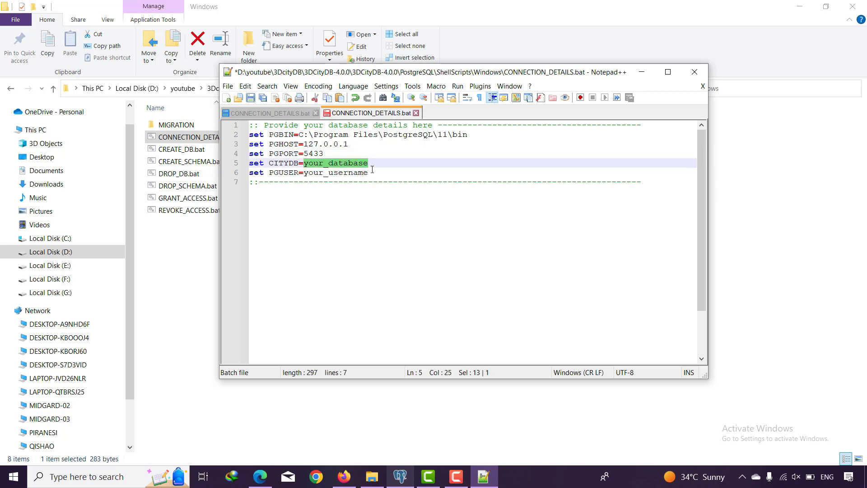
type("test2")
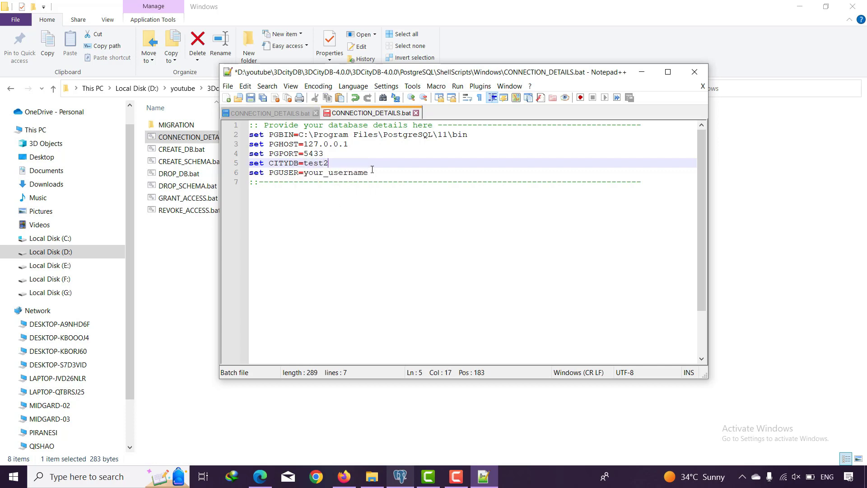
left_click_drag(372, 172, 304, 173)
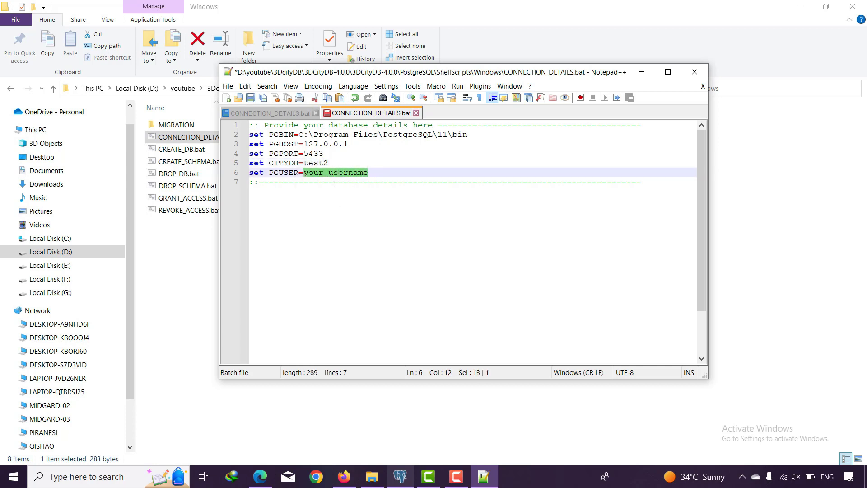
type("postgres")
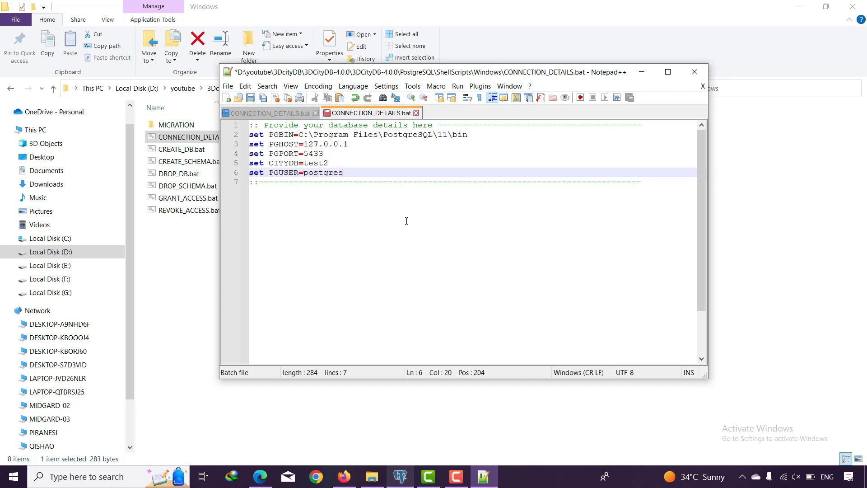
left_click(251, 98)
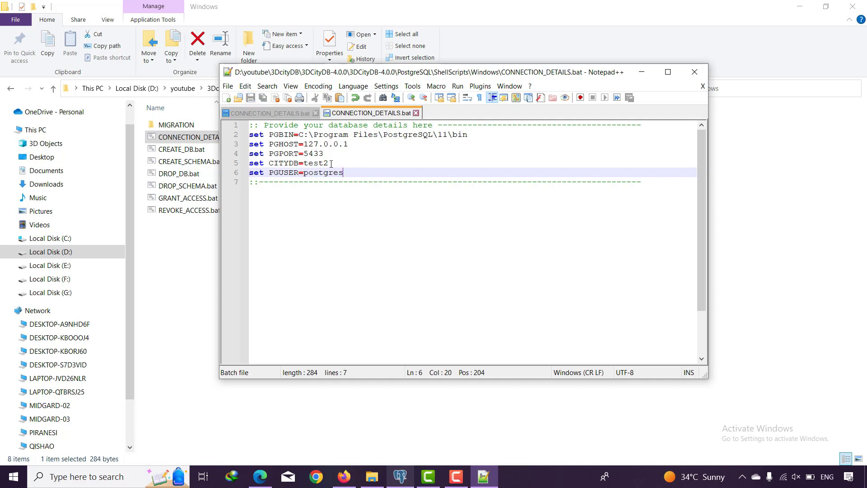
left_click(694, 72)
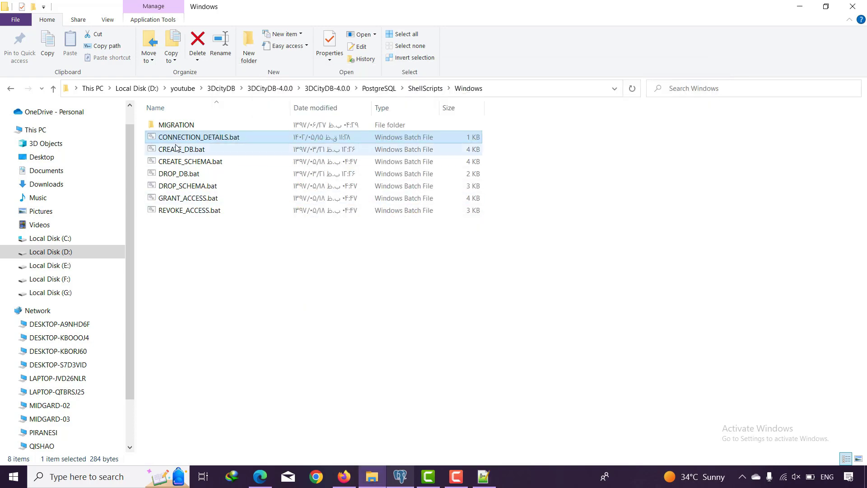
double_click(175, 150)
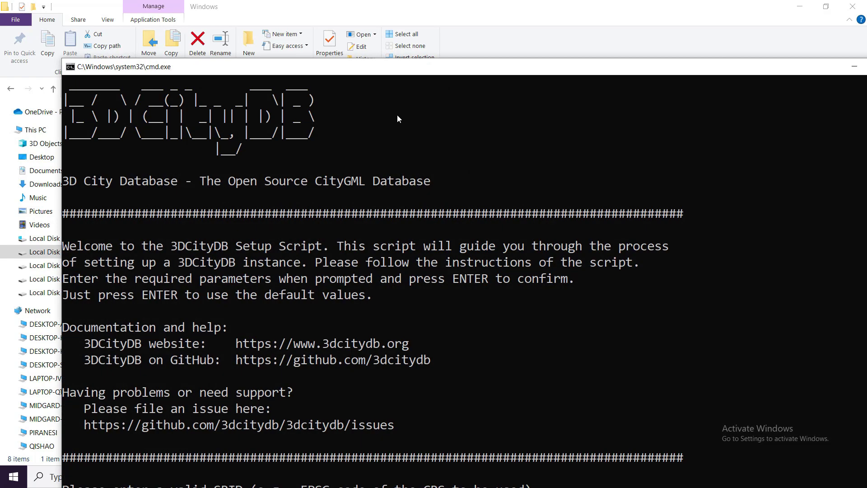
left_click_drag(420, 72, 416, 14)
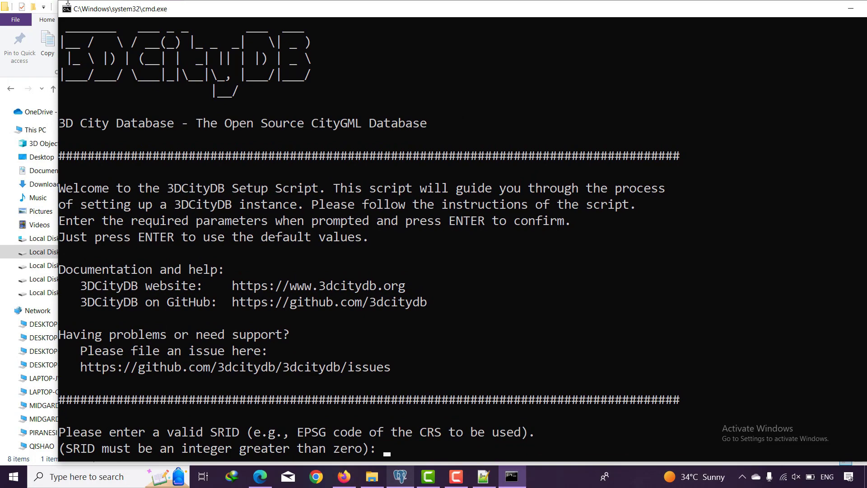
left_click_drag(182, 5, 178, 22)
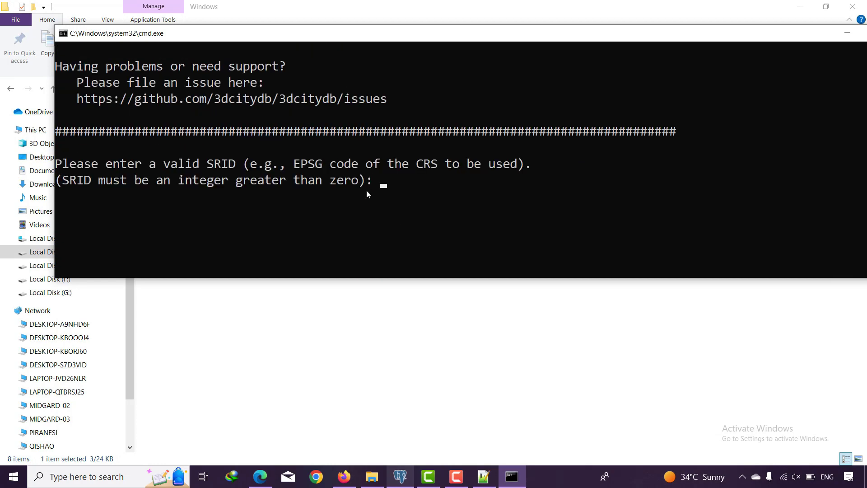
type("7855")
key("Return")
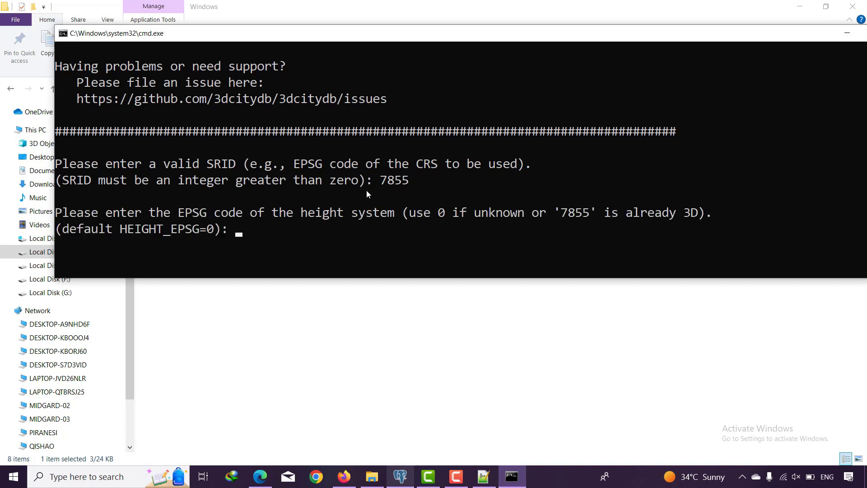
type("EPSG")
type(":")
type(":7855")
key("Return")
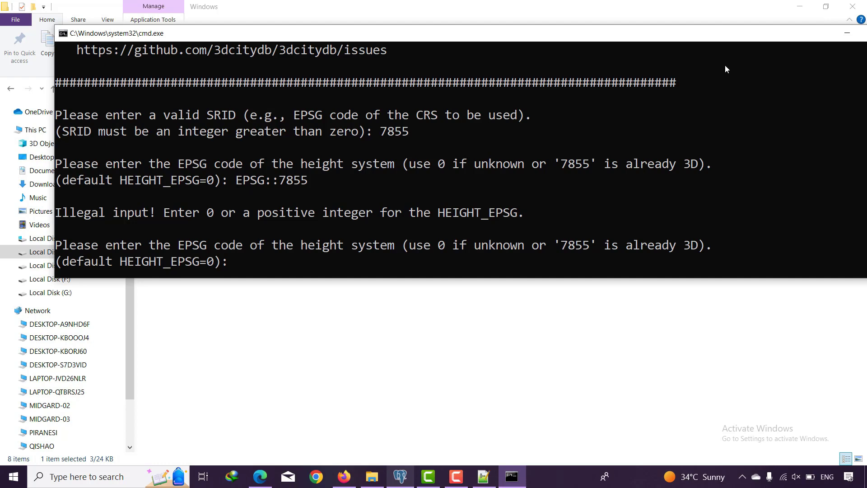
left_click_drag(737, 40, 682, 50)
Restart CREATE_DB.bat, enter SRID 7855, keep the default height, srsName 7855, and submit the password
left_click(835, 43)
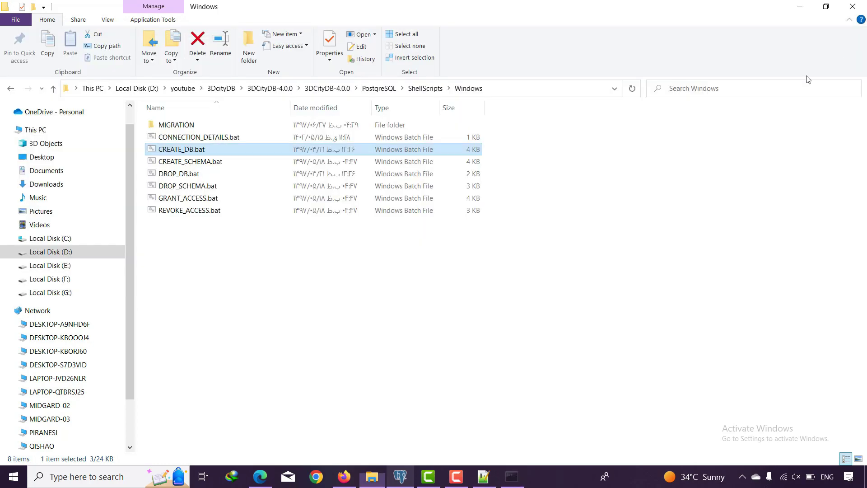
double_click(189, 151)
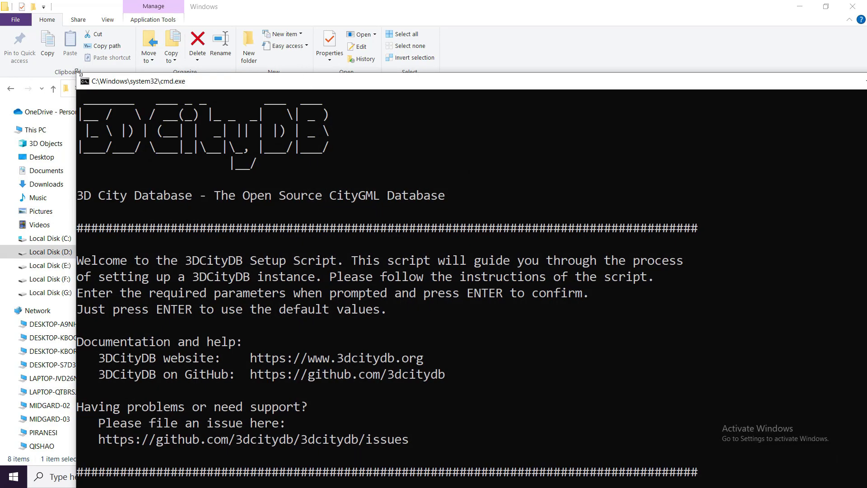
left_click_drag(78, 76, 154, 75)
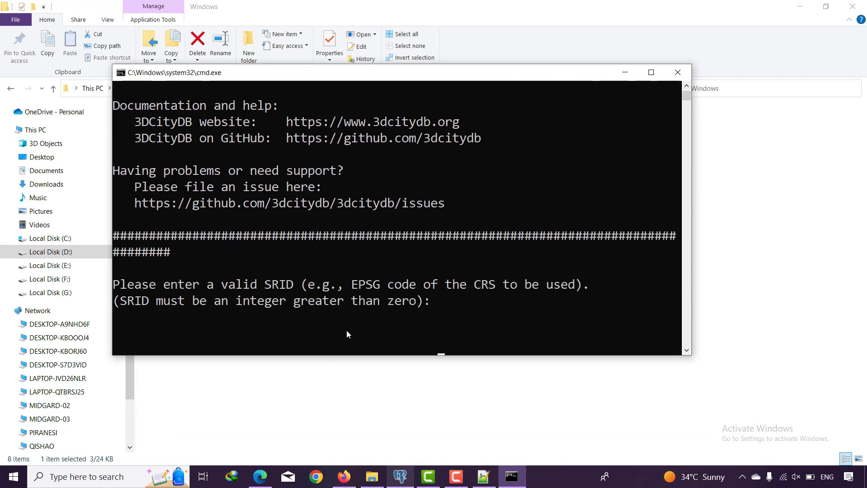
scroll(452, 250, "up", 1)
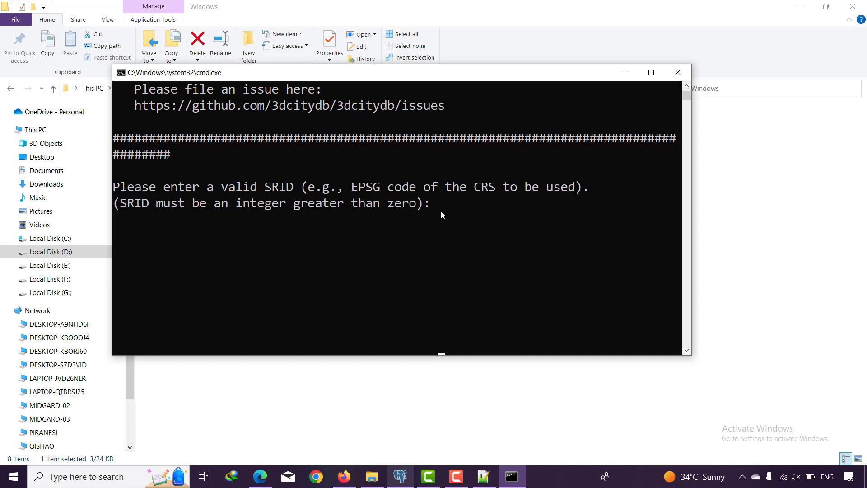
type("855")
key("Return")
key("Return")
type("7855")
key("Return")
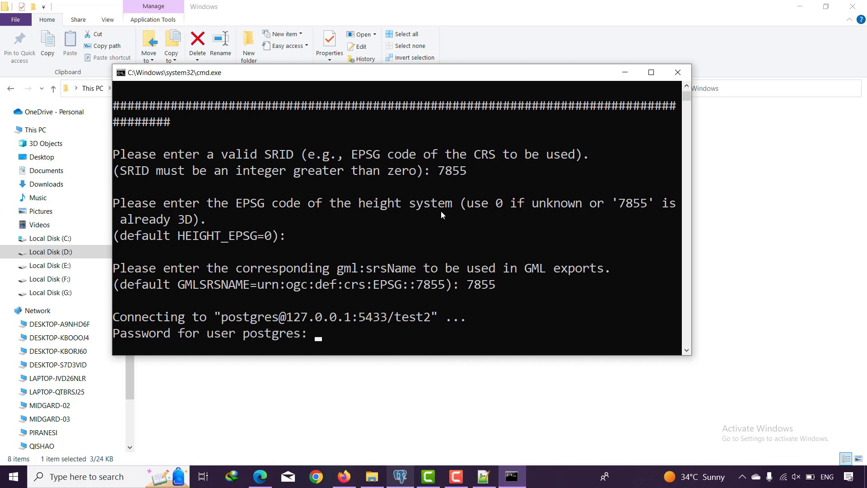
key("Return")
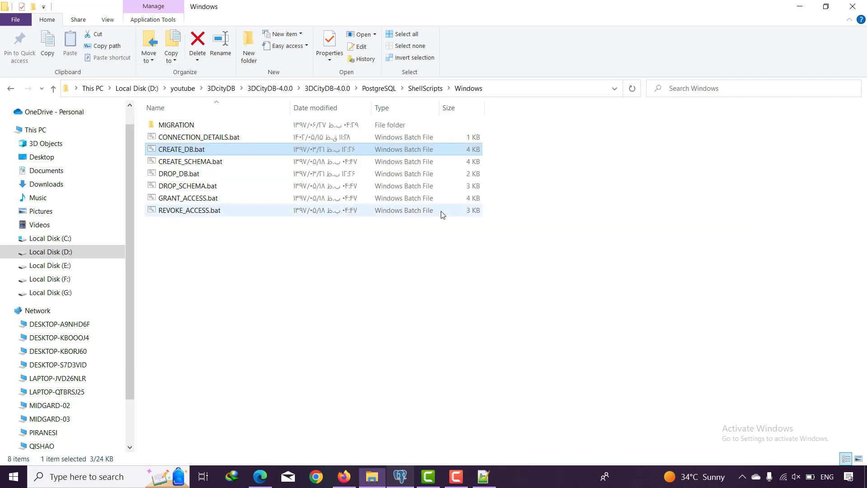
Refresh test2 and browse its citydb schema, confirming 66 tables alongside citydb_pkg
left_click(400, 477)
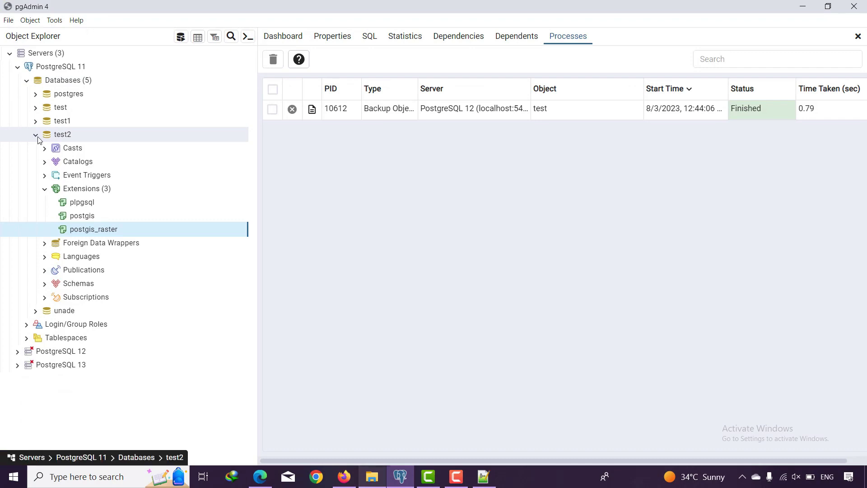
right_click(64, 131)
left_click(92, 170)
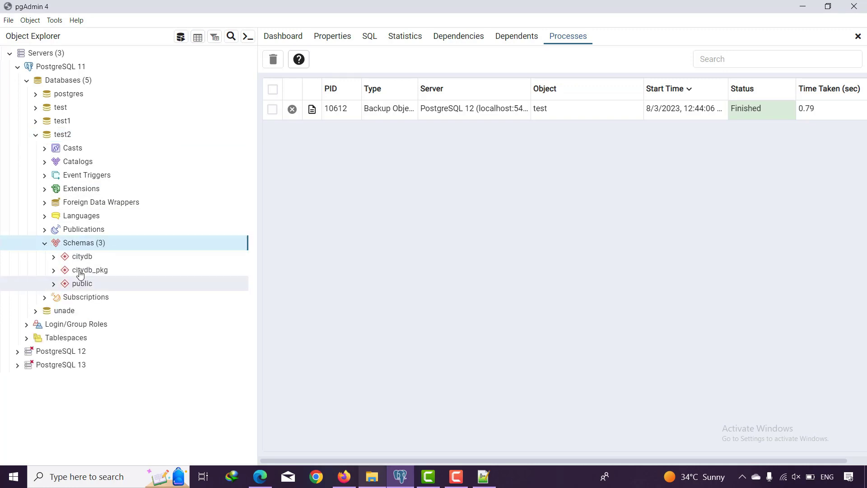
left_click(53, 256)
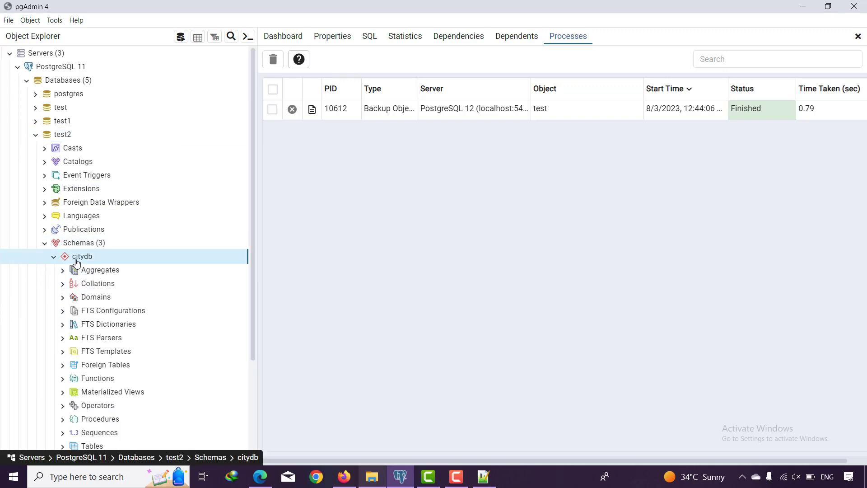
scroll(88, 265, "down", 2)
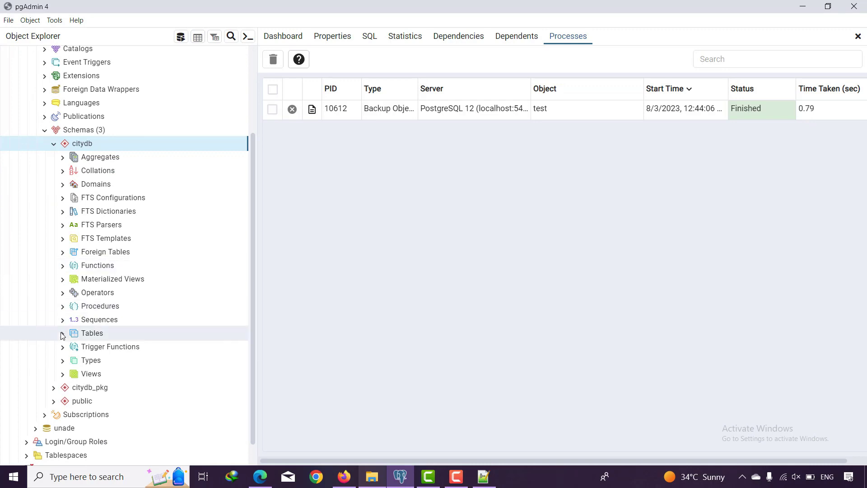
left_click(106, 334)
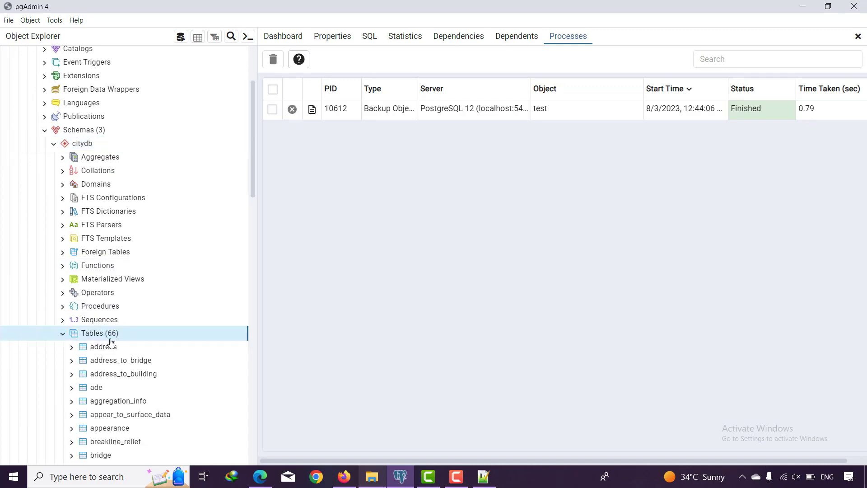
scroll(109, 343, "down", 10)
scroll(109, 344, "up", 8)
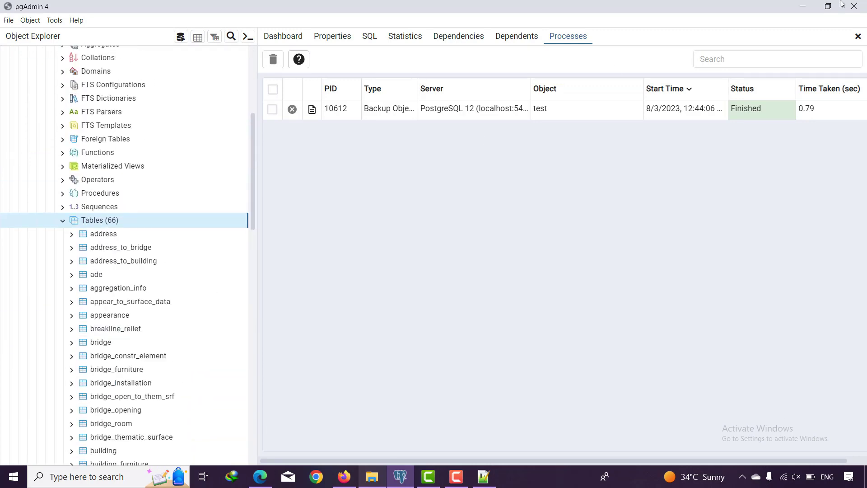
scroll(105, 187, "up", 5)
scroll(105, 187, "up", 1)
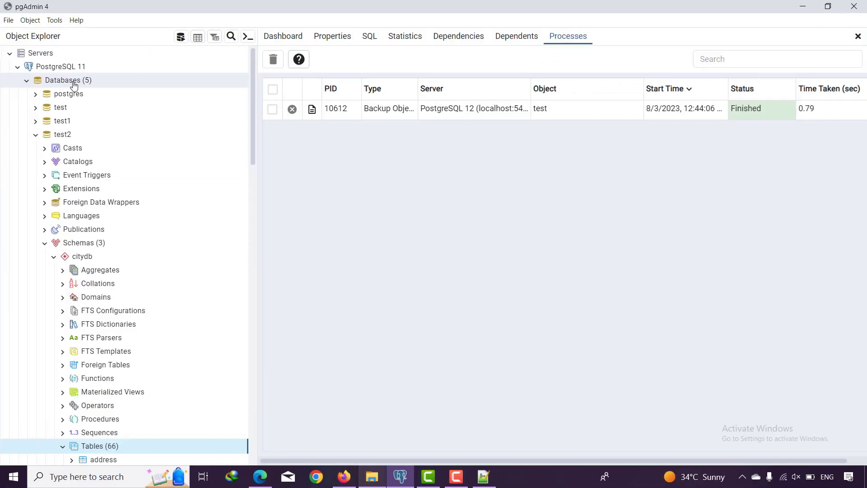
Create a database named test3, owned by postgres, and collapse test2 to show it
right_click(72, 82)
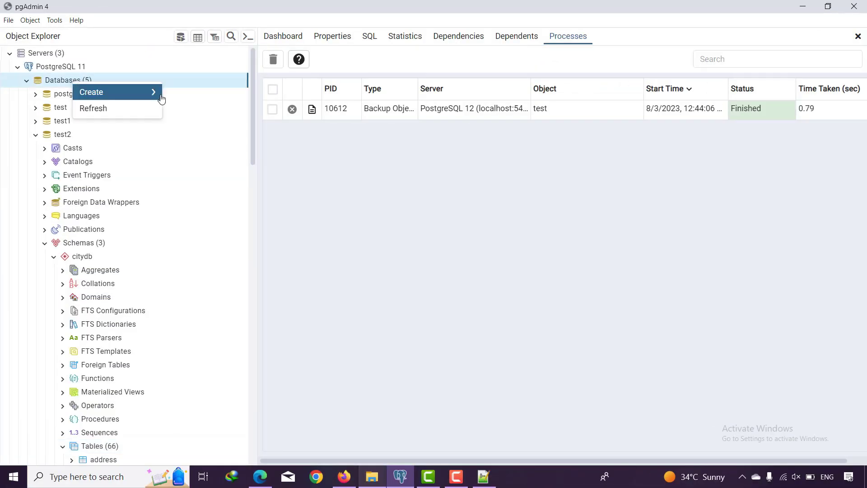
mouse_move(113, 92)
left_click(198, 96)
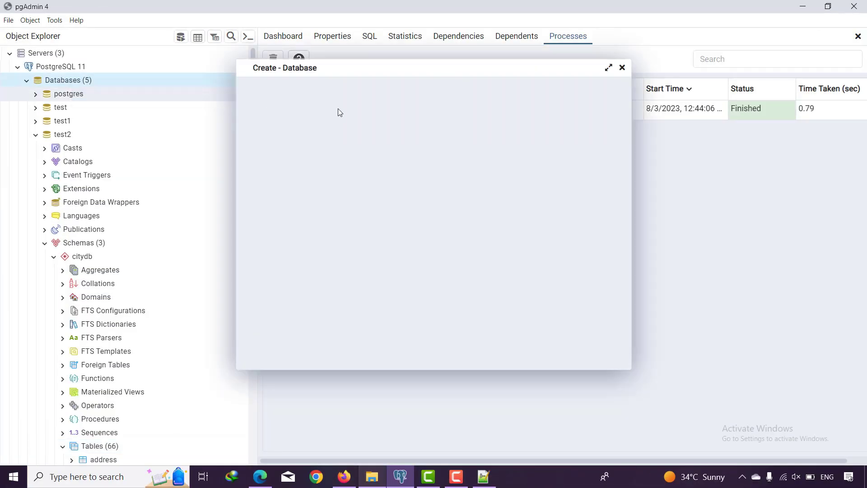
type("test3")
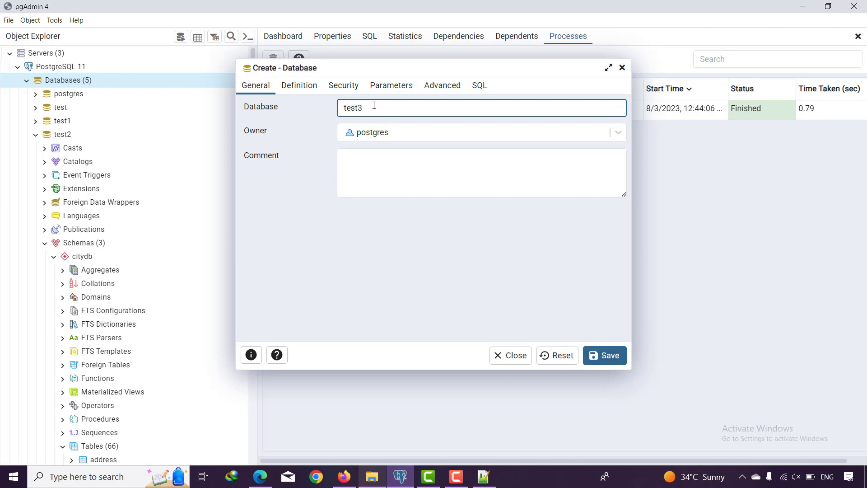
left_click(604, 356)
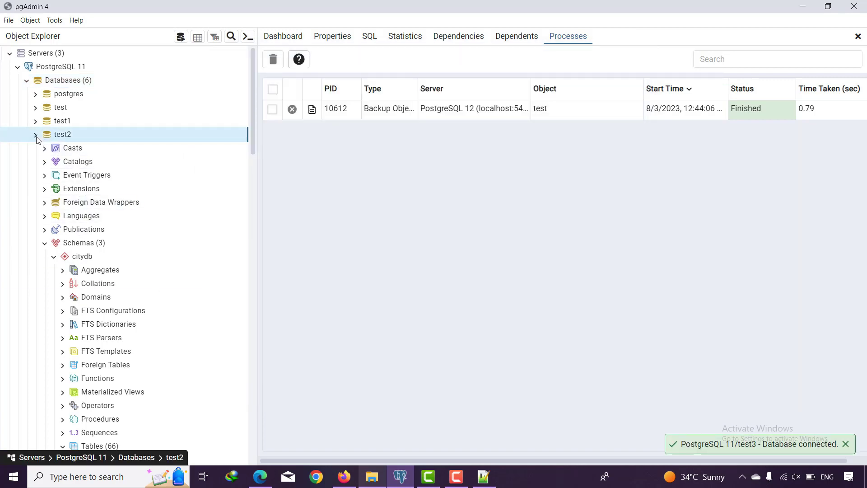
left_click(36, 135)
Add the postgis extension to test3
left_click(55, 203)
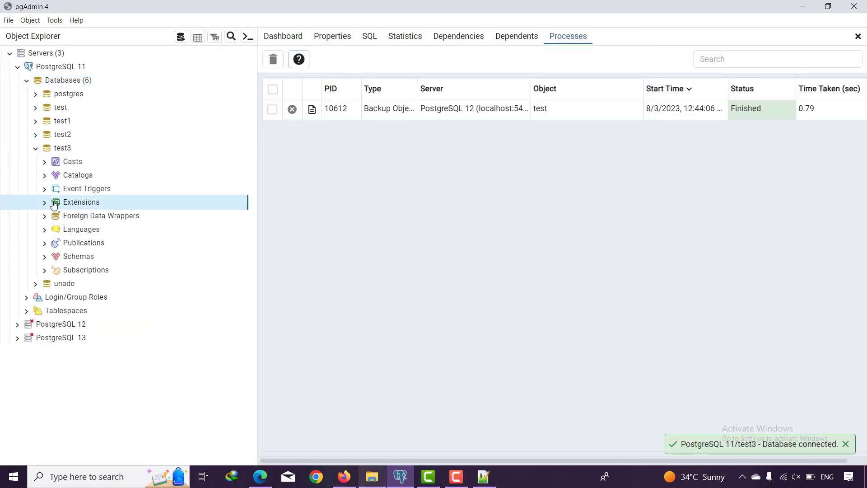
left_click(44, 202)
right_click(115, 206)
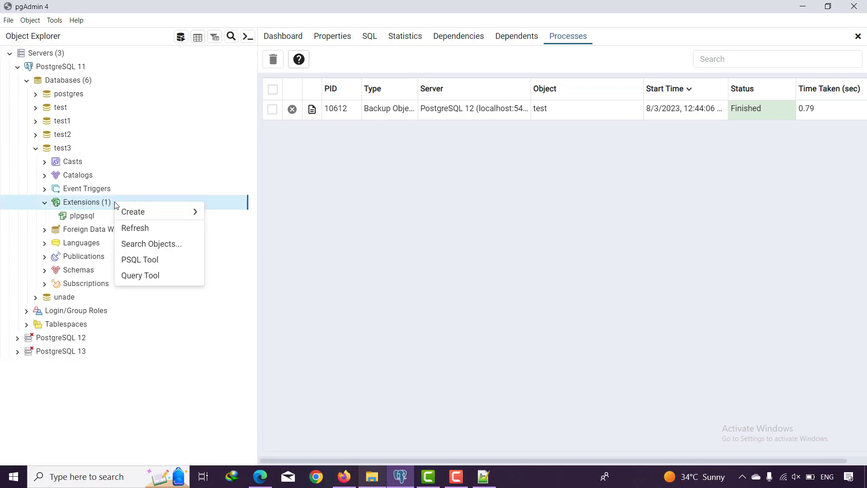
mouse_move(145, 212)
left_click(237, 213)
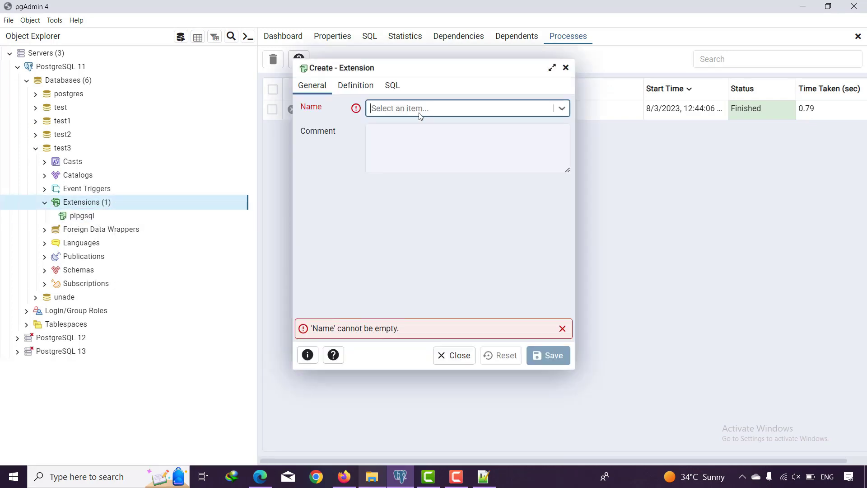
type("post")
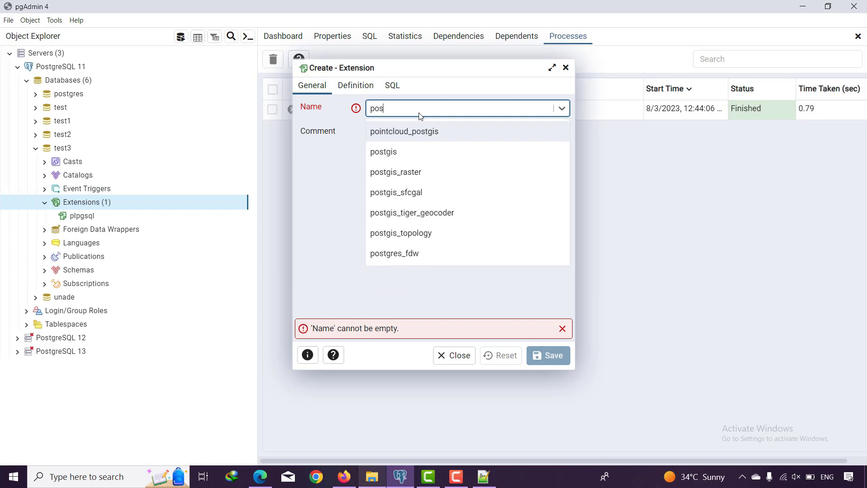
left_click(436, 150)
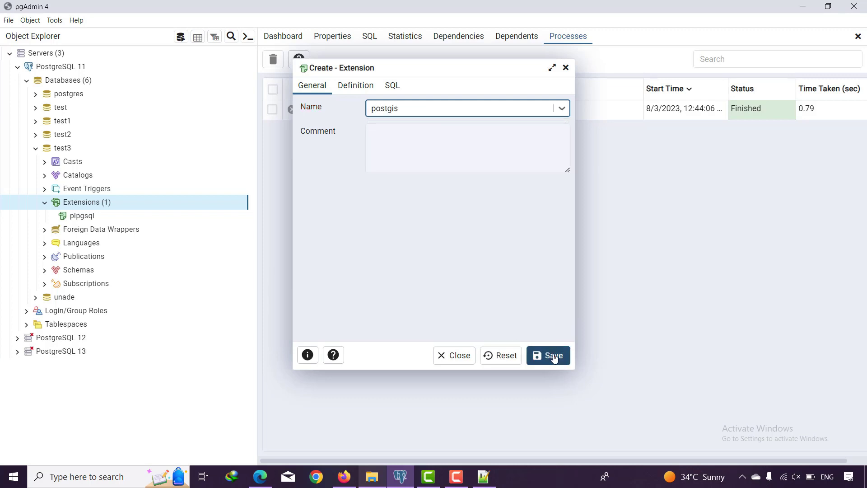
left_click(551, 356)
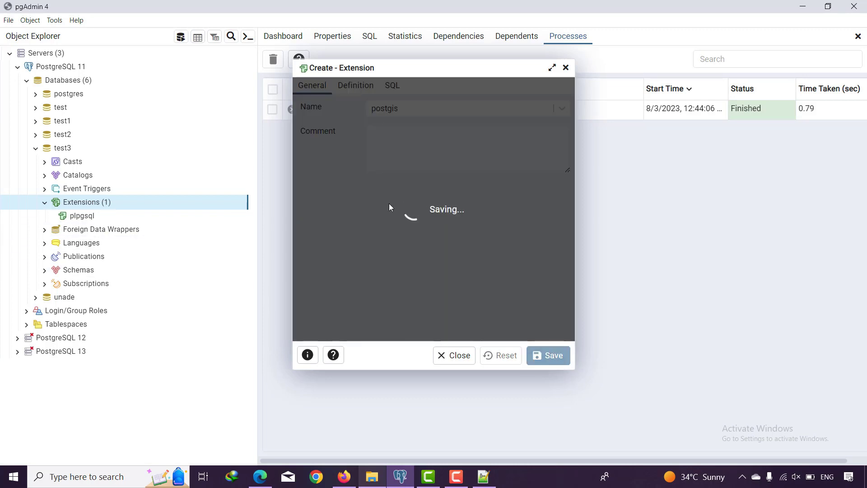
Add the postgis_raster extension to test3
right_click(96, 209)
mouse_move(120, 216)
left_click(209, 217)
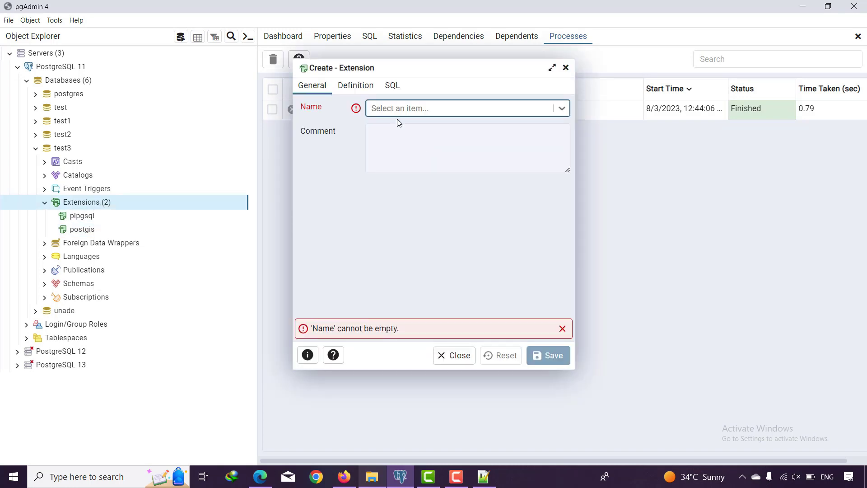
type("post")
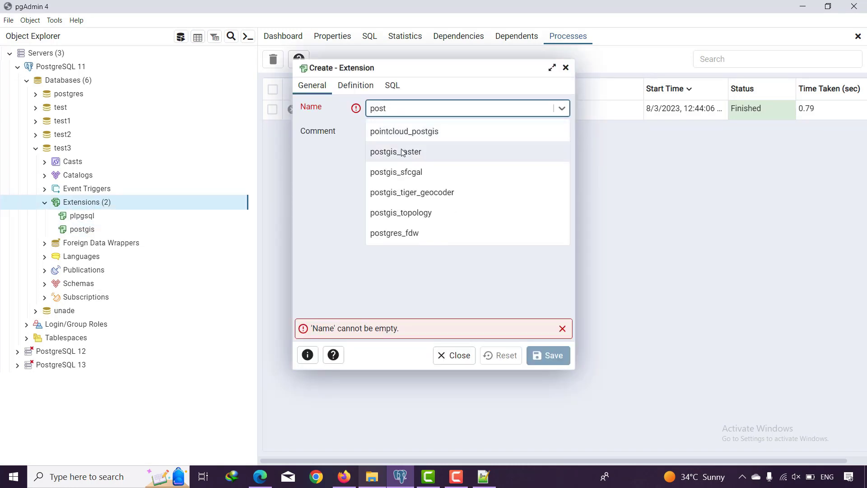
left_click(406, 152)
left_click(555, 354)
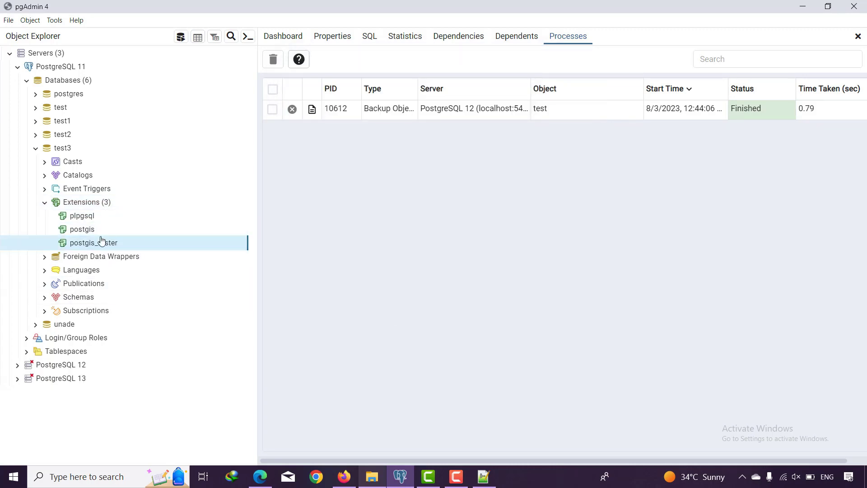
Refresh test3 to show both extensions, then minimize pgAdmin
right_click(76, 149)
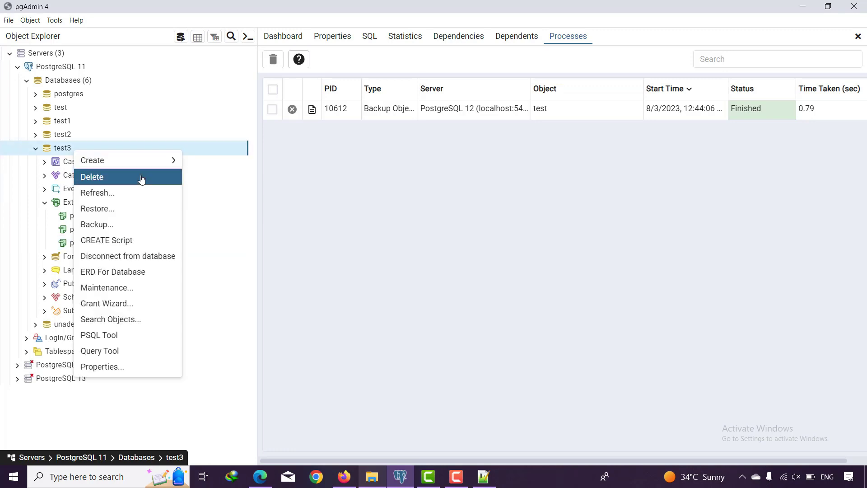
left_click(138, 195)
left_click(144, 200)
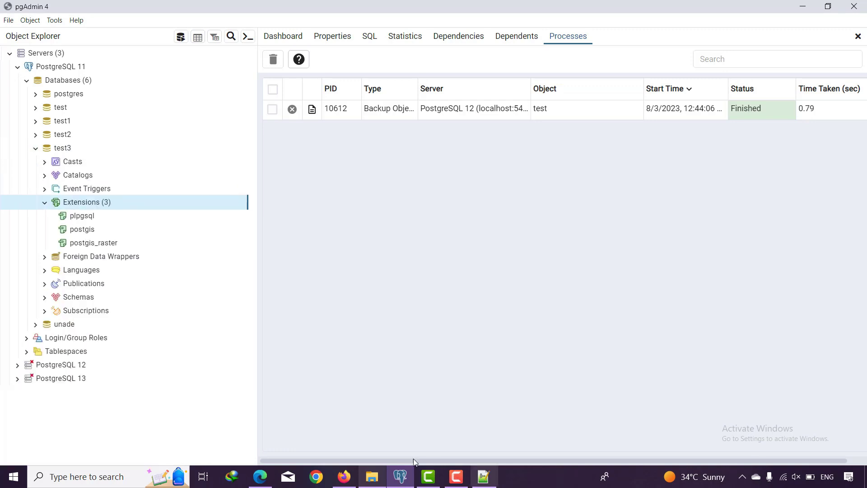
left_click(803, 6)
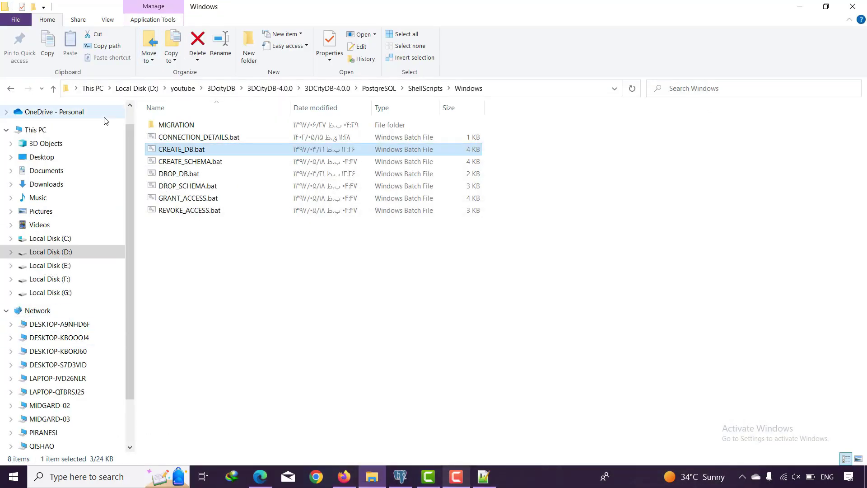
Go up to the 3DcityDB folder and extract 3DCityDB-3.3.1.zip into a 3DCityDB-3.3.1 folder
left_click(51, 91)
left_click(53, 91)
left_click(54, 91)
left_click(54, 90)
left_click(54, 90)
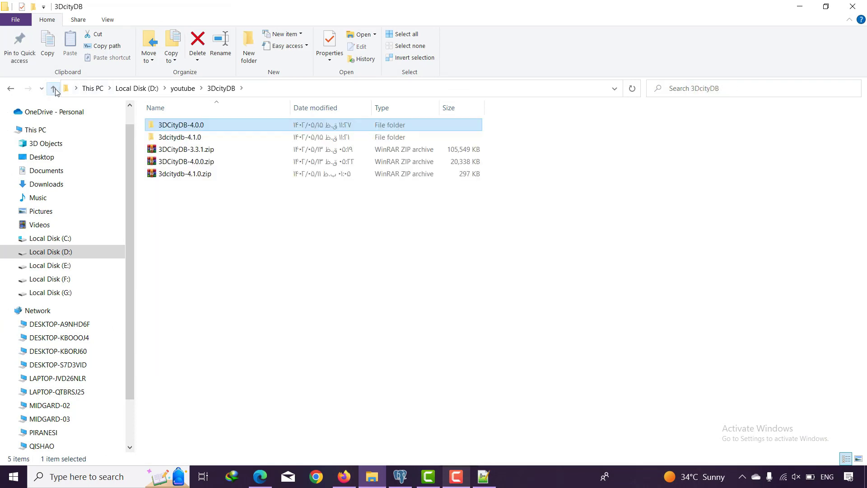
left_click(212, 191)
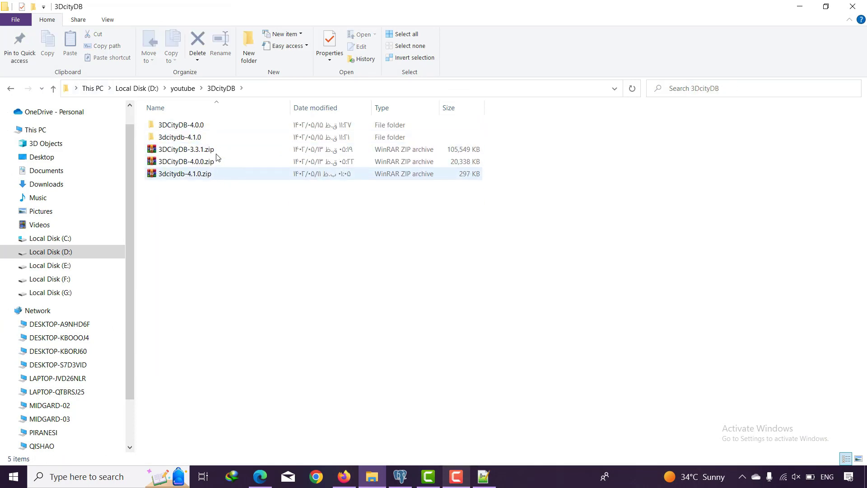
left_click(201, 150)
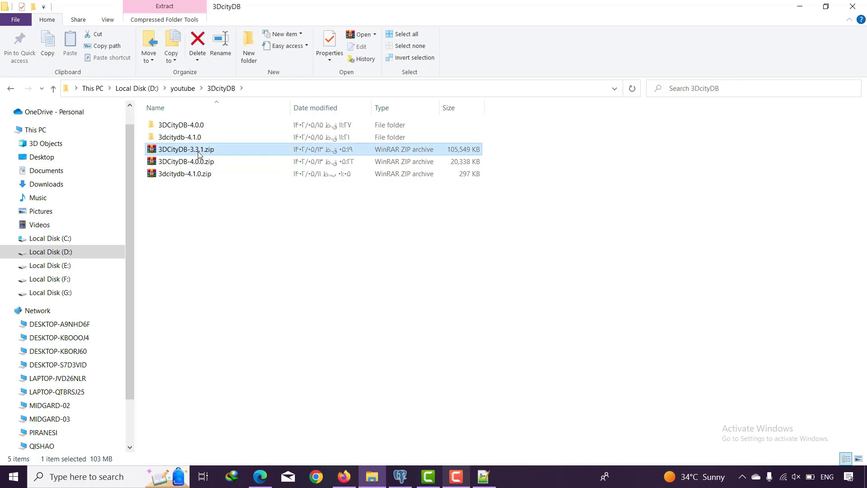
right_click(199, 155)
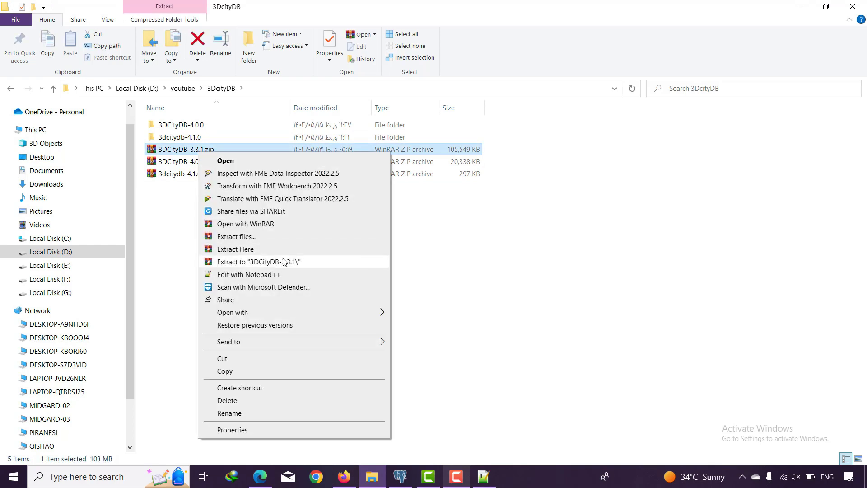
left_click(284, 236)
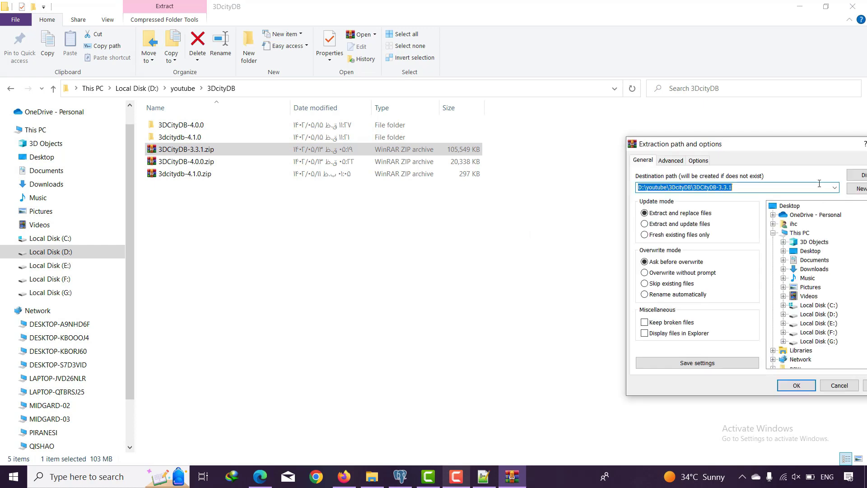
left_click(573, 372)
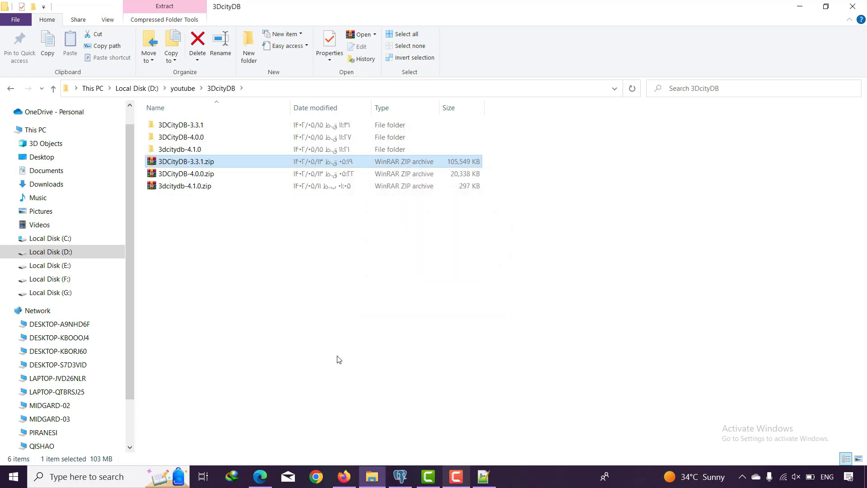
Open 3DCityDB-3.3.1\3dcitydb-3.3.1\PostgreSQL\SQLScripts and bring up CREATE_DB.bat's context menu
double_click(181, 125)
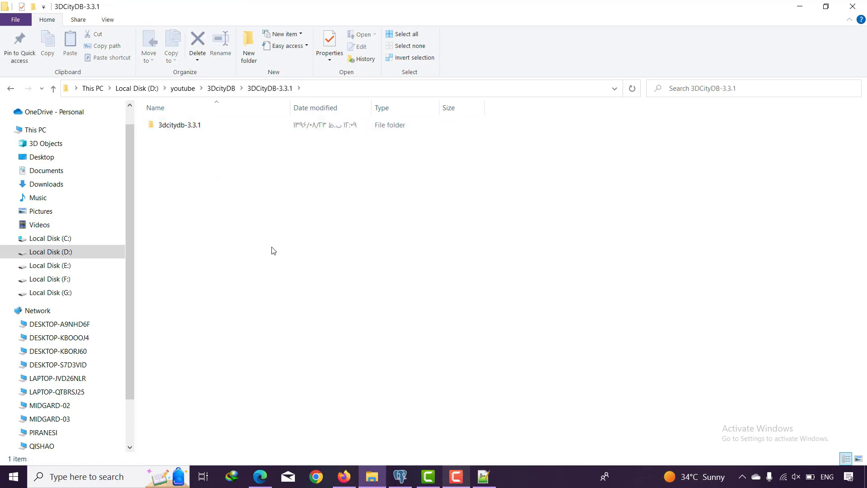
double_click(215, 125)
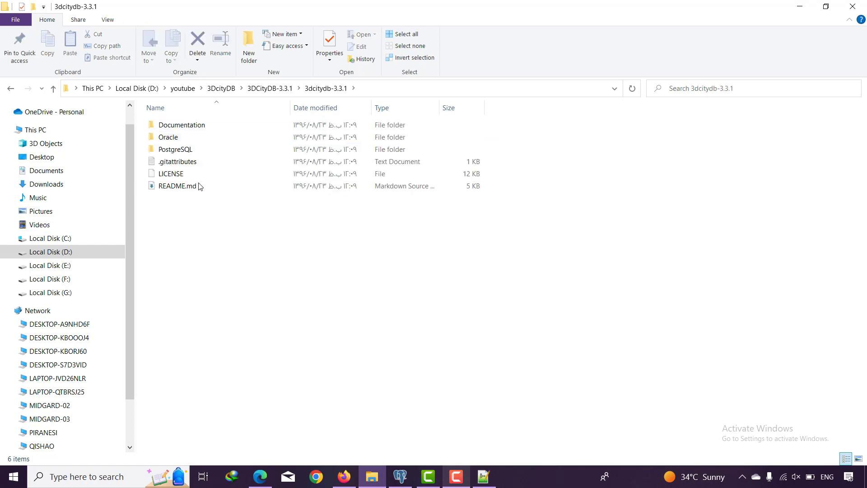
double_click(209, 152)
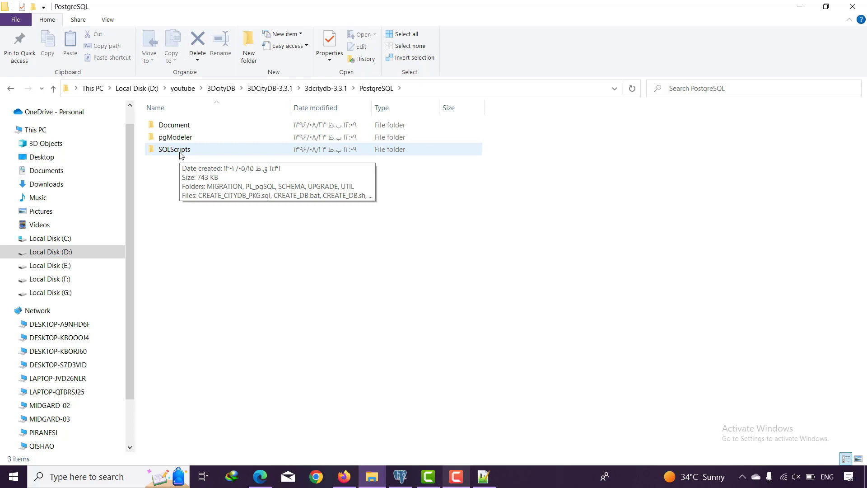
double_click(180, 153)
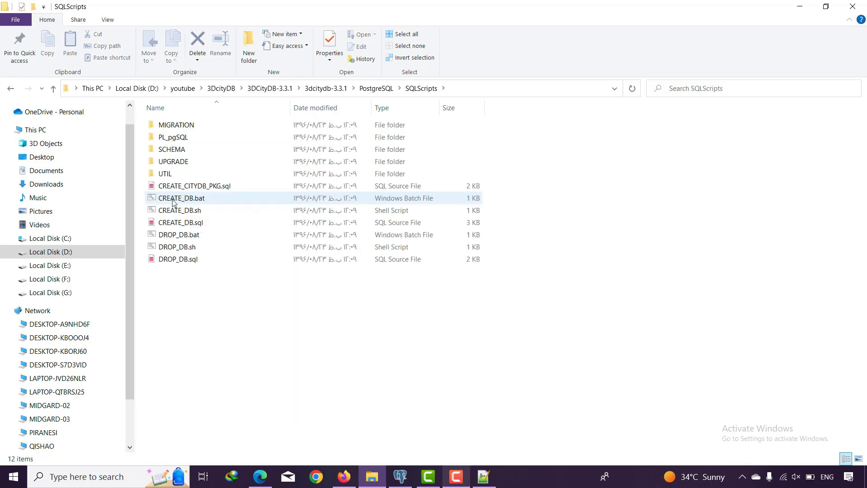
right_click(174, 199)
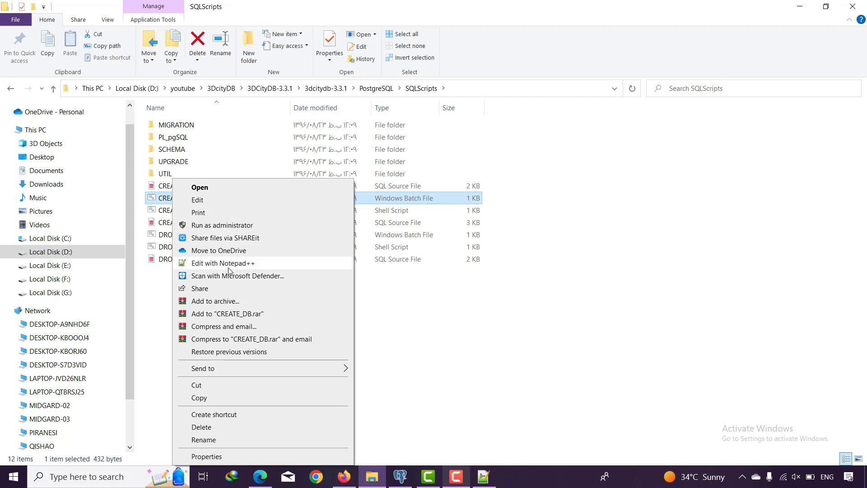
In CREATE_DB.bat, set port 5433, host 172.0.01, user postgres and CITYDB test3
left_click(223, 263)
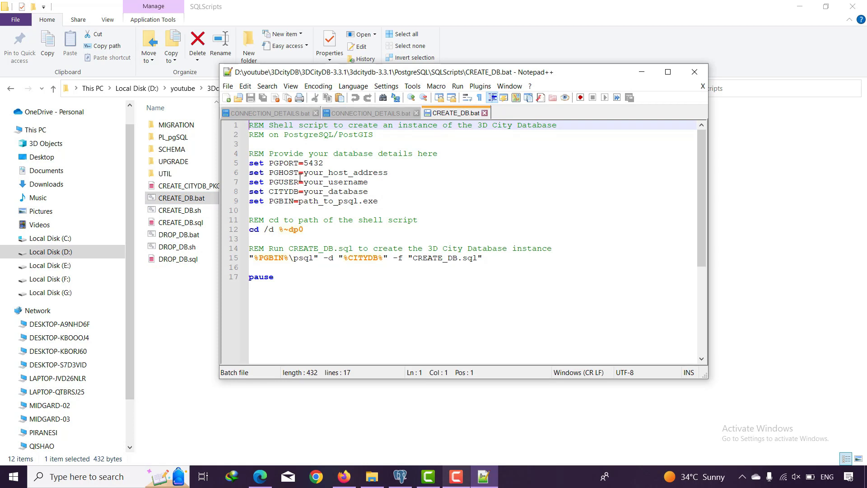
left_click_drag(388, 172, 305, 173)
left_click(324, 163)
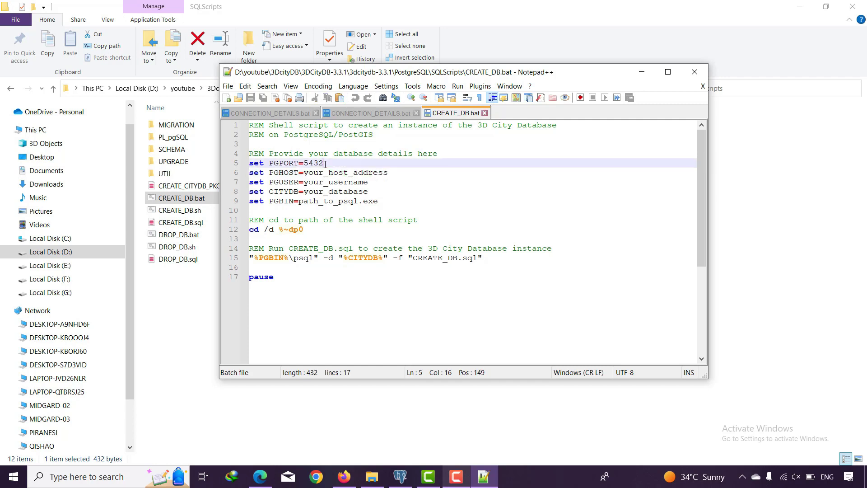
key("BackSpace")
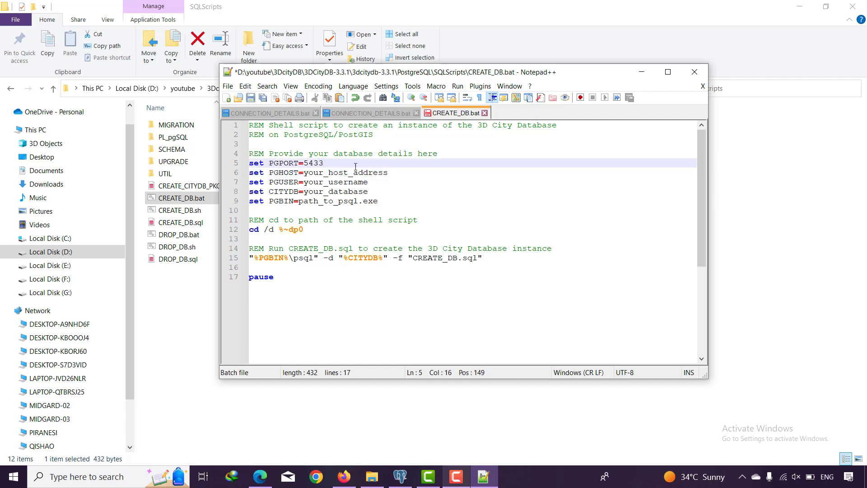
left_click_drag(388, 172, 305, 178)
type("172.0.01")
left_click_drag(371, 181, 305, 185)
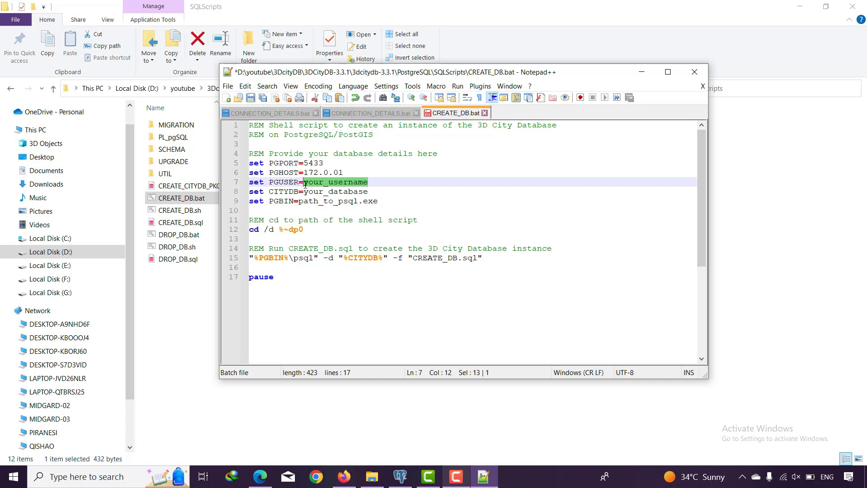
type("post")
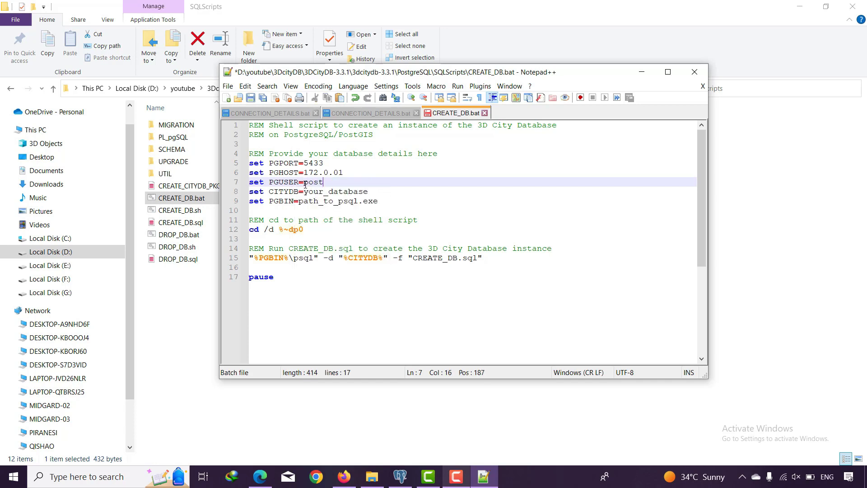
type("gres")
left_click_drag(370, 191, 306, 191)
type("test3")
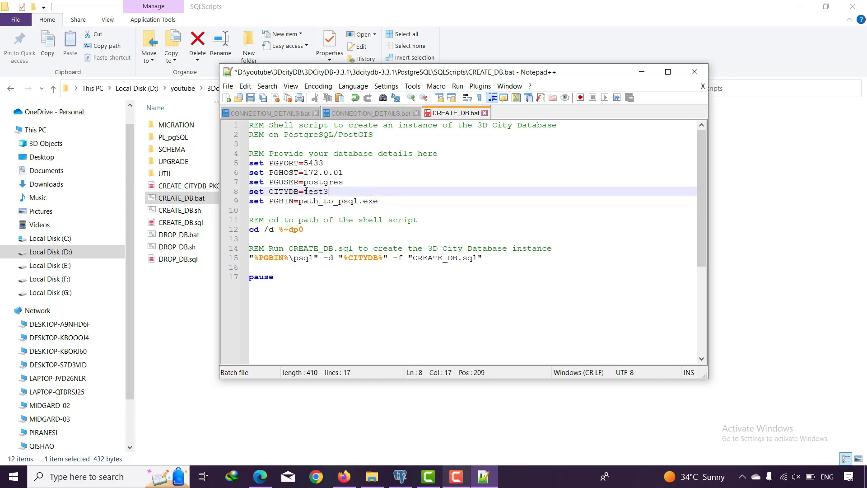
Copy the PostgreSQL 11 bin path from CONNECTION_DETAILS.bat into PGBIN and save the script
left_click(369, 112)
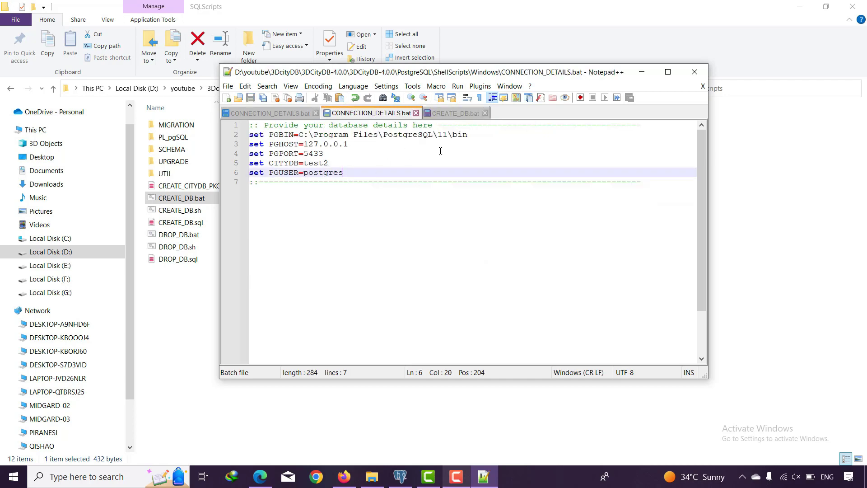
left_click_drag(466, 135, 300, 135)
key("ctrl+c")
left_click(445, 113)
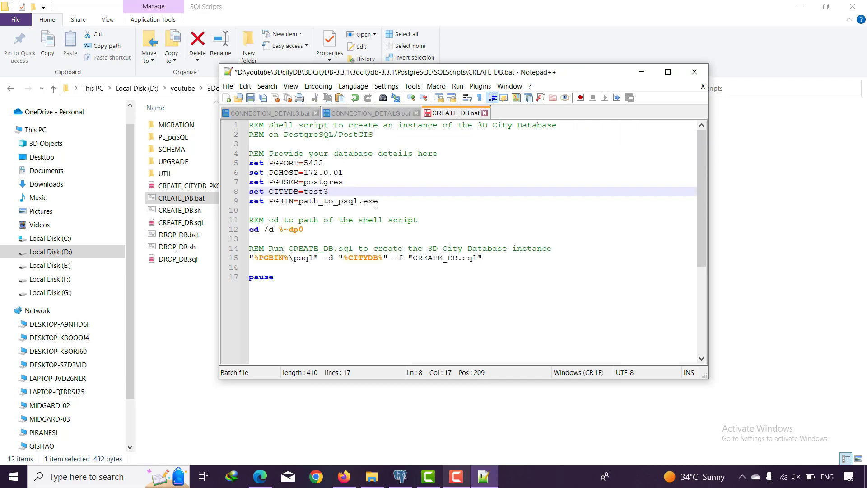
left_click_drag(380, 201, 298, 202)
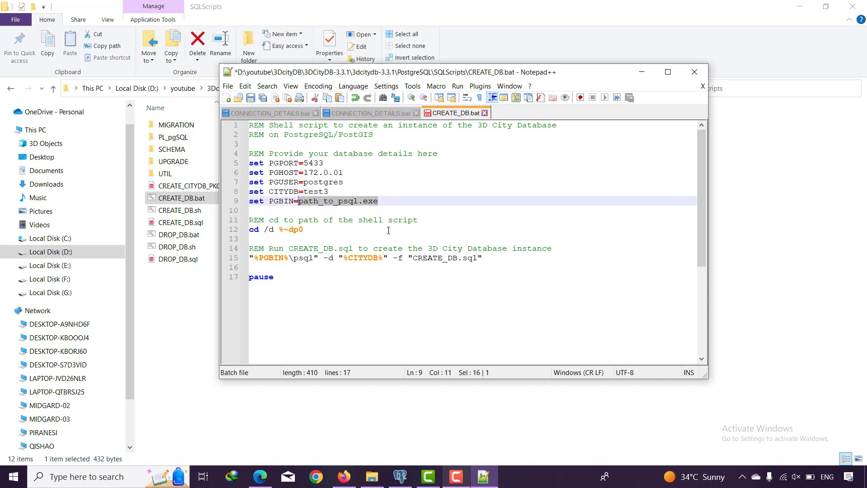
key("ctrl+v")
left_click(486, 216)
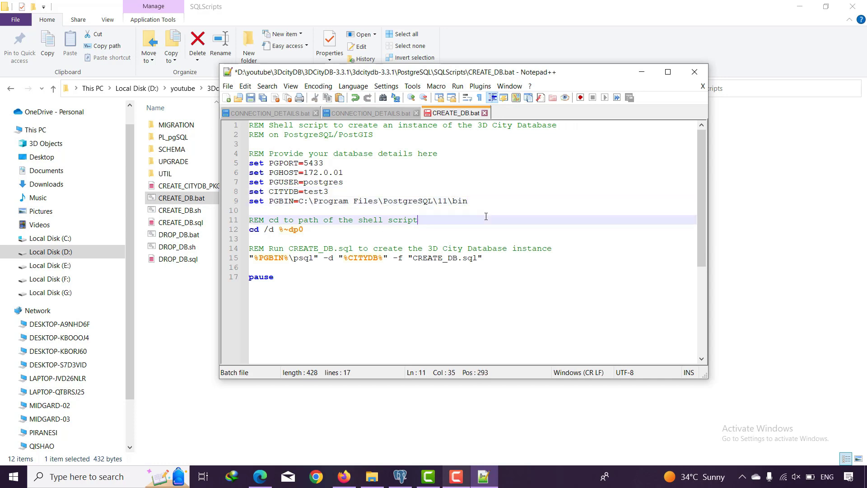
left_click(251, 97)
left_click(641, 72)
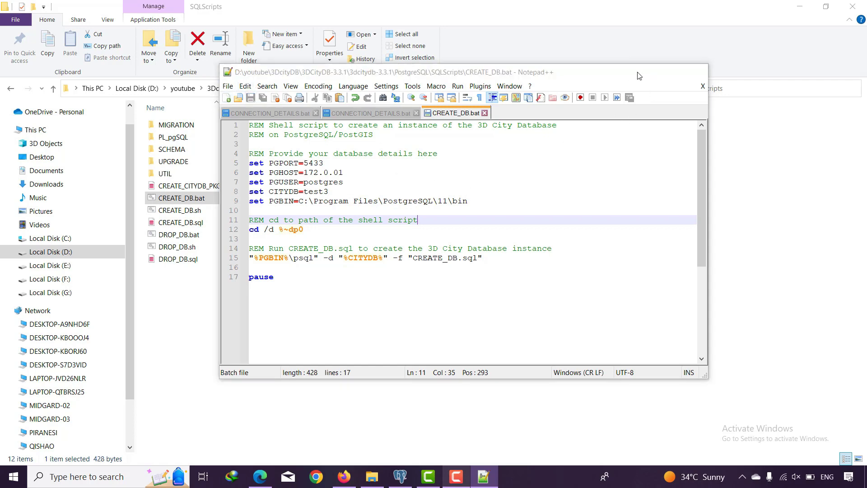
Run CREATE_DB.bat and close the console after its host error
double_click(207, 199)
scroll(330, 271, "down", 4)
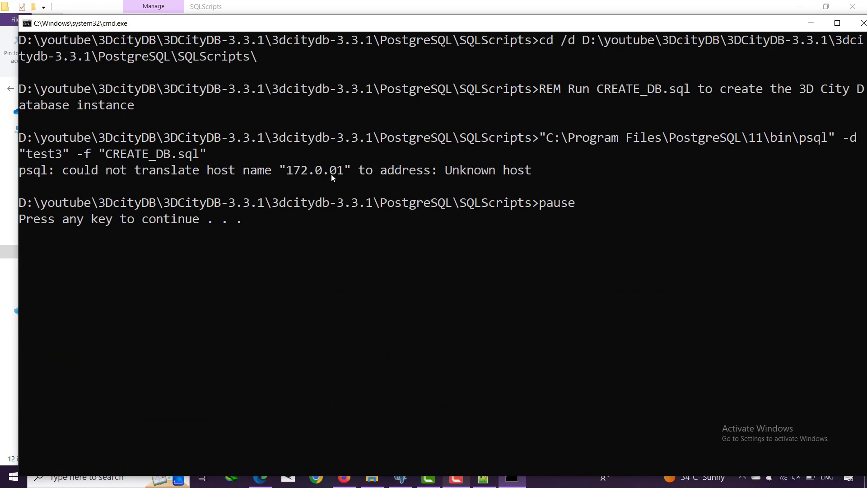
left_click_drag(592, 30, 502, 62)
left_click(780, 59)
Correct the malformed host to 172.0.0.1 in Notepad++ and save the script
right_click(210, 200)
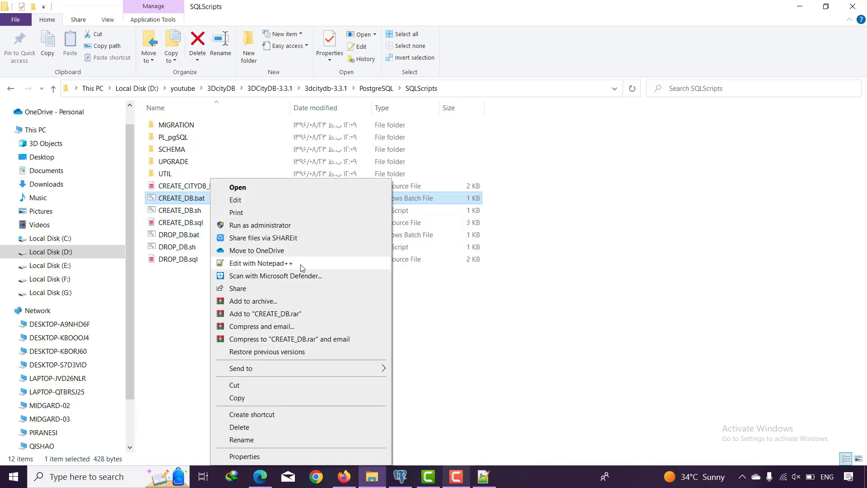
left_click(302, 267)
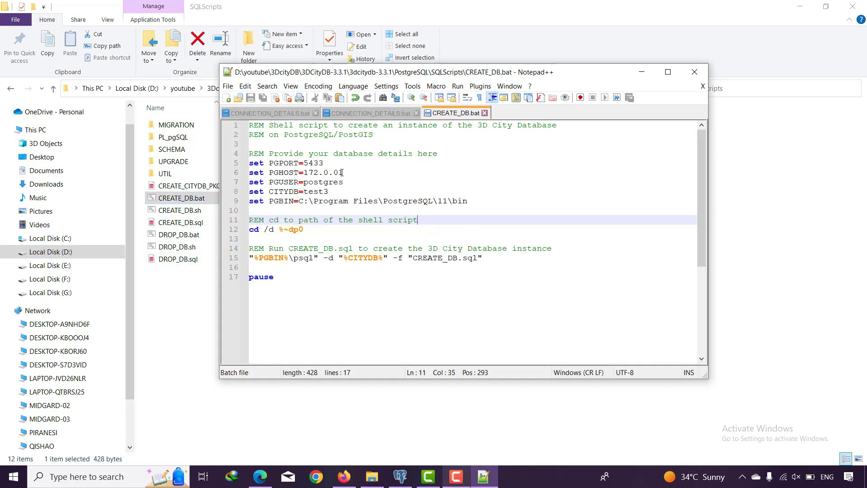
left_click(341, 172)
type(".")
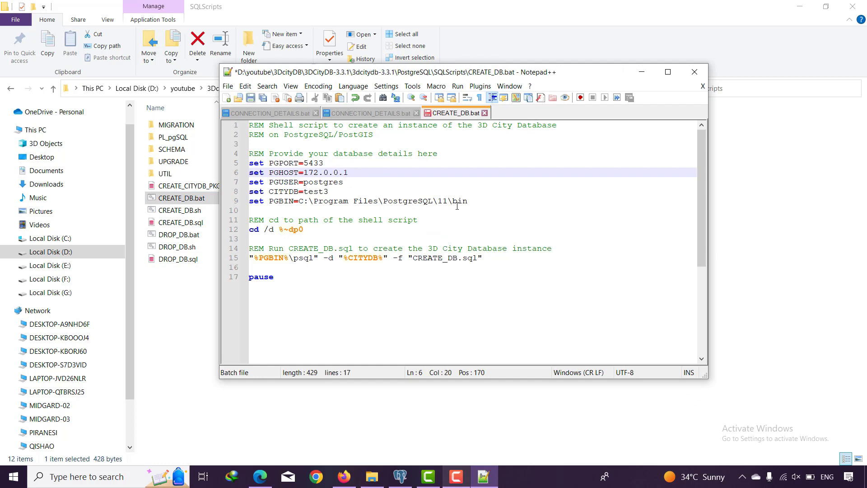
left_click(457, 203)
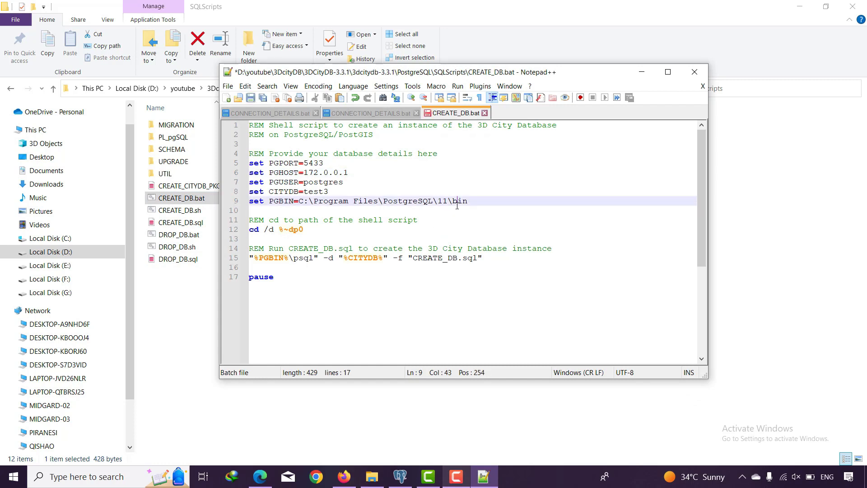
left_click(251, 101)
left_click(649, 75)
Rerun the script, then after its connection timeout change PGHOST to 127.0.0.1 and save
double_click(180, 197)
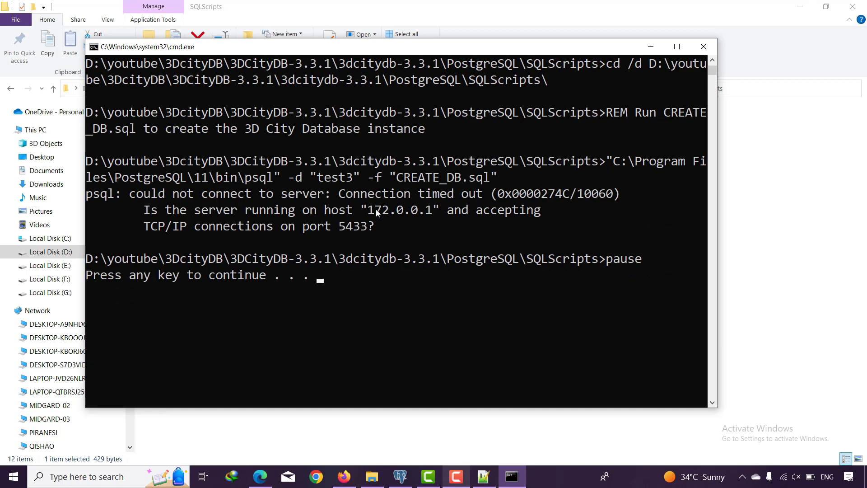
left_click(704, 47)
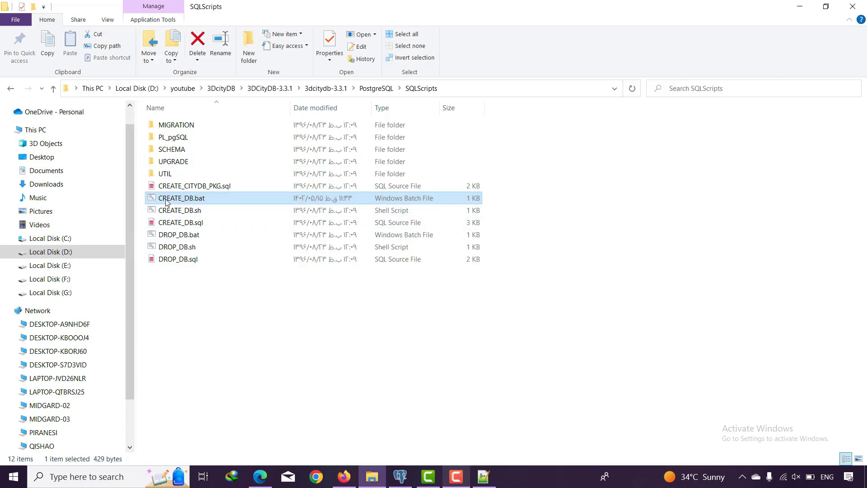
right_click(165, 198)
left_click(275, 265)
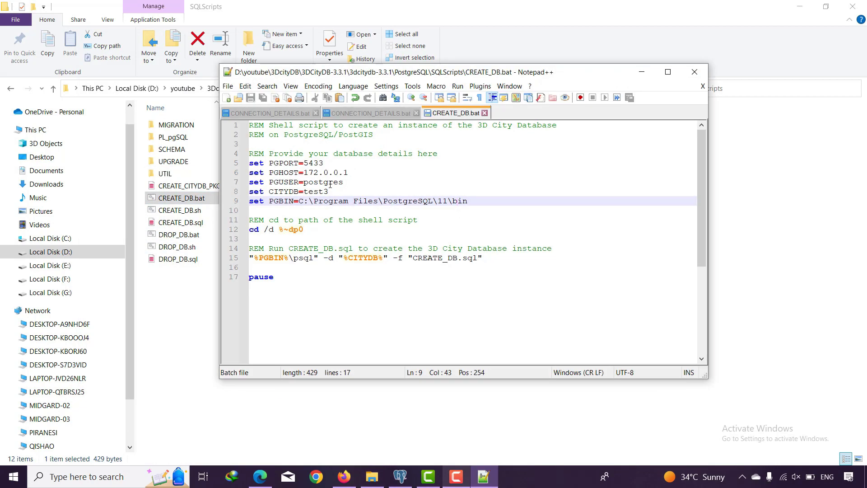
double_click(319, 172)
type("127")
left_click(373, 181)
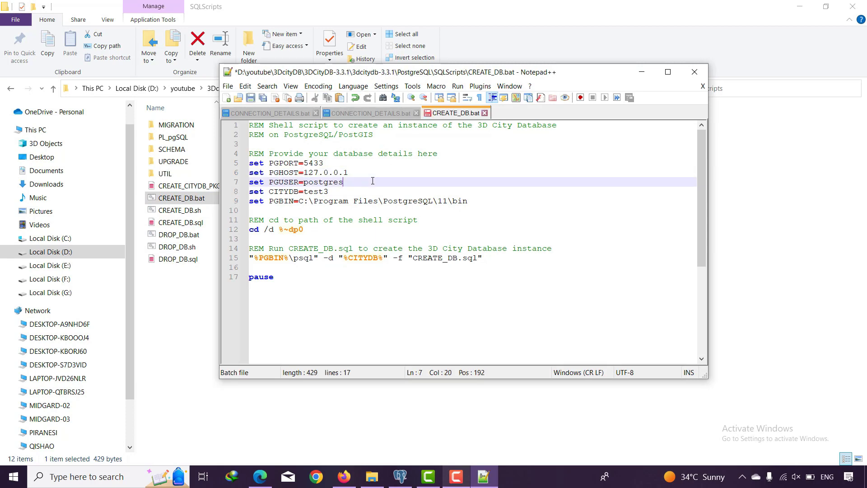
left_click(252, 97)
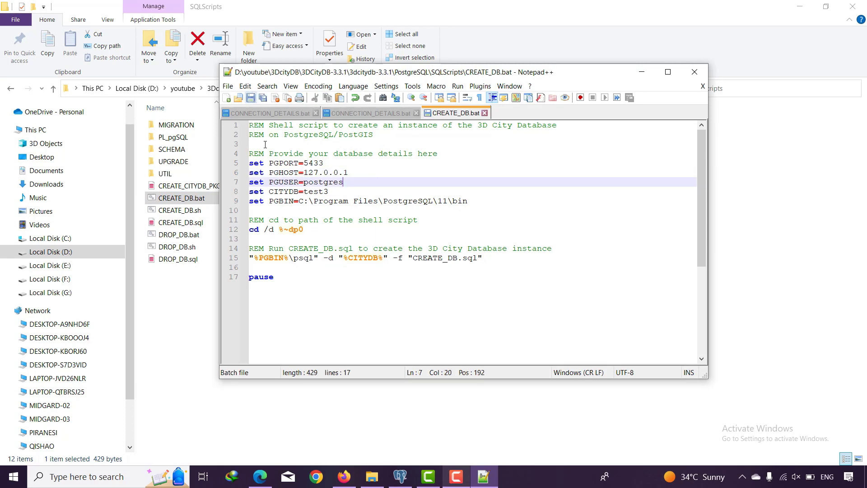
left_click(641, 73)
Run CREATE_DB.bat a third time and submit the postgres password
double_click(209, 201)
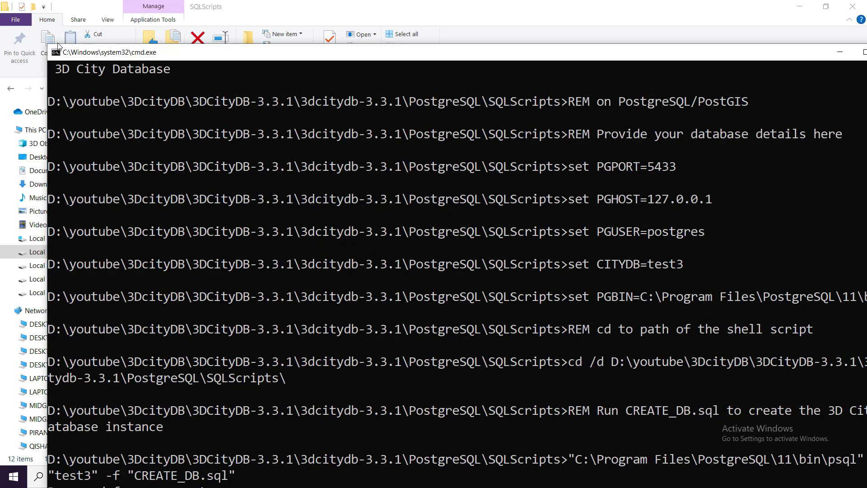
left_click_drag(49, 47, 354, 106)
left_click_drag(406, 115, 173, 8)
scroll(291, 323, "down", 1)
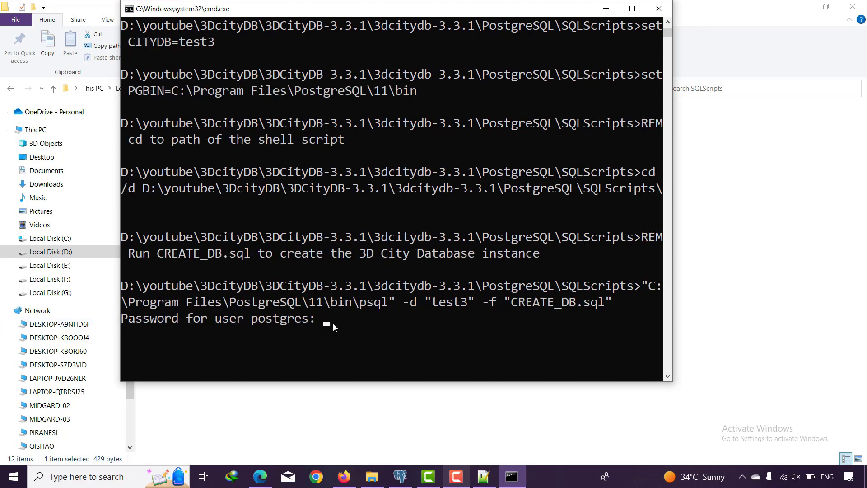
key("Return")
Enter SRID 7855 and SRSName EPSG::7855, then close the finished console
scroll(334, 308, "down", 1)
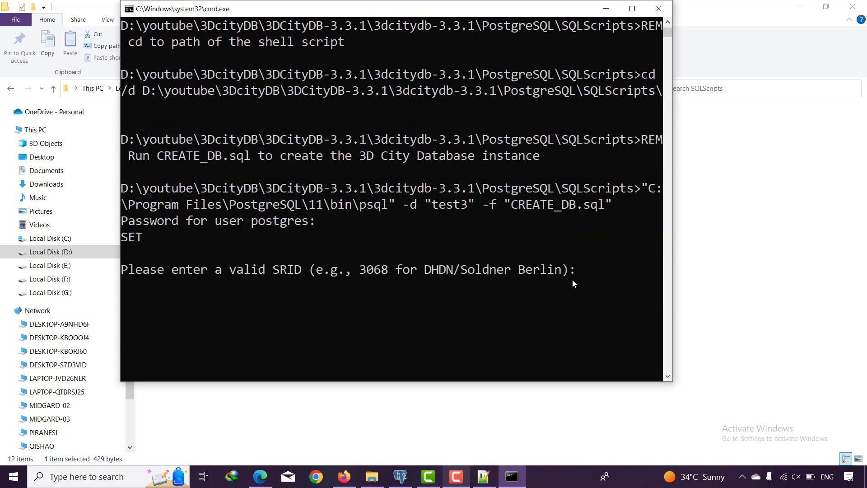
type("7855")
key("Return")
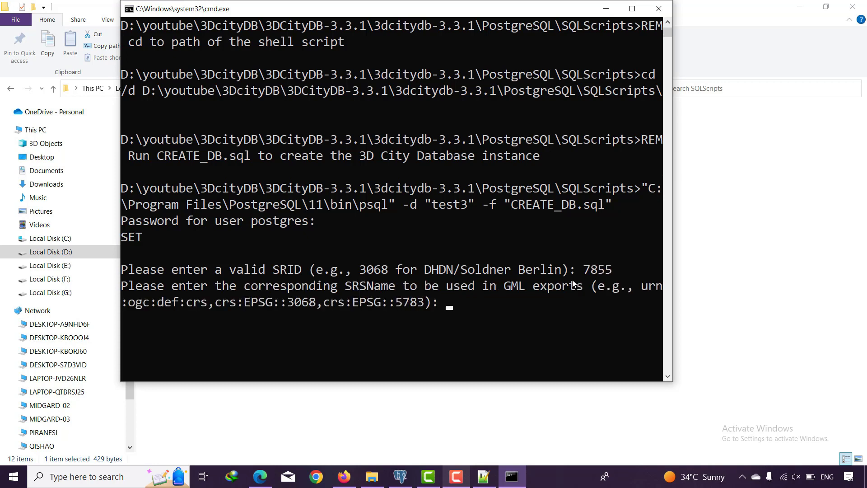
type("EPSG::7855")
key("Return")
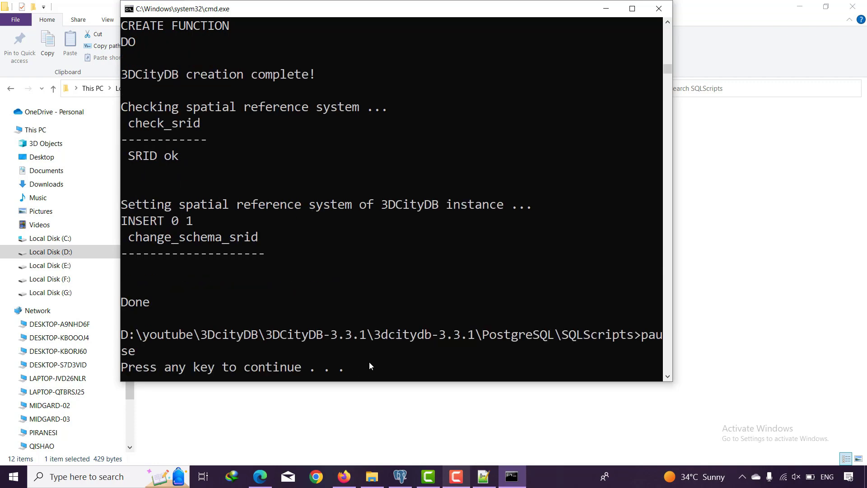
key("Return")
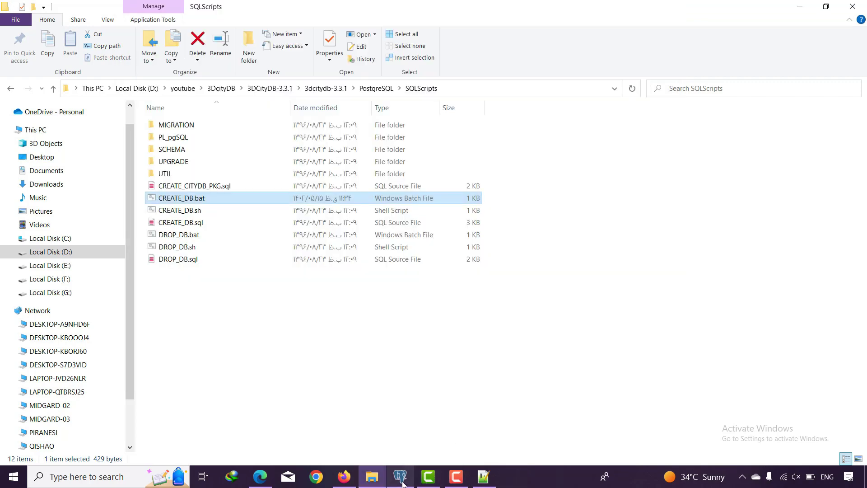
Refresh test3 and browse citydb's 60 tables, then return to the 3DcityDB folder
left_click(401, 482)
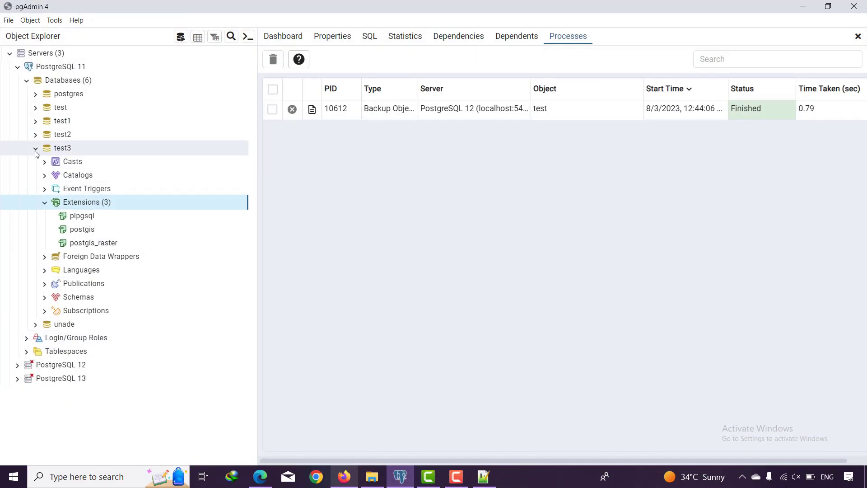
right_click(62, 154)
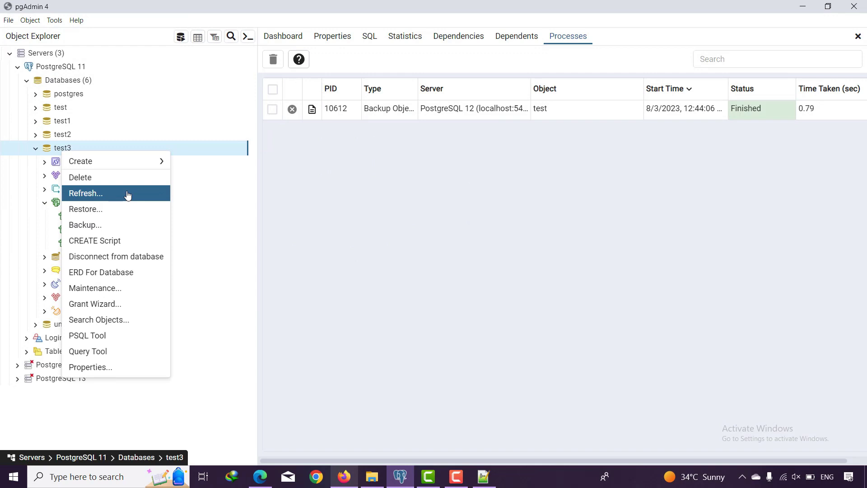
left_click(128, 194)
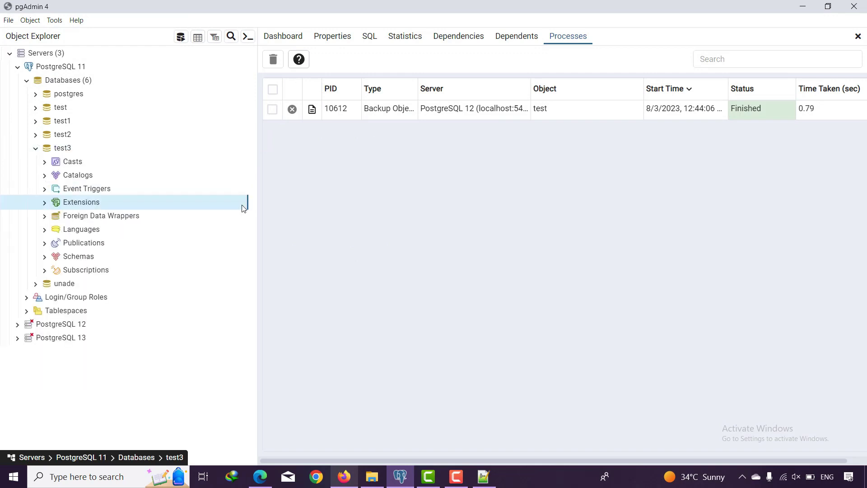
left_click(45, 257)
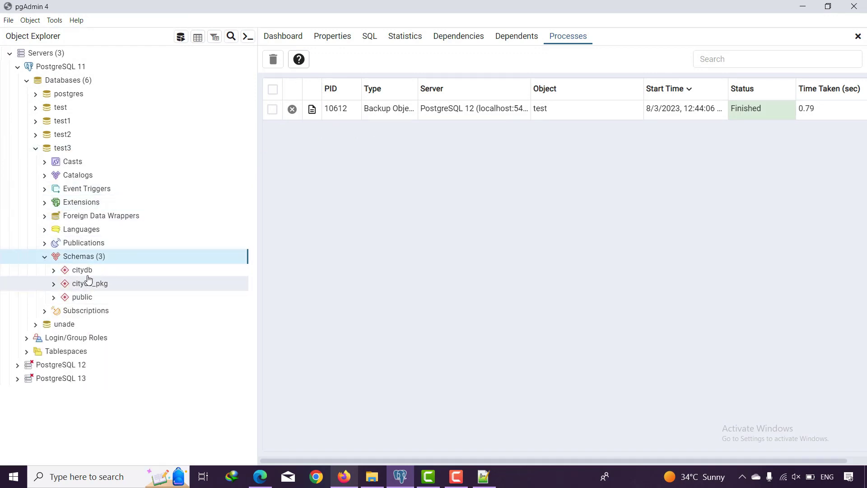
left_click(53, 270)
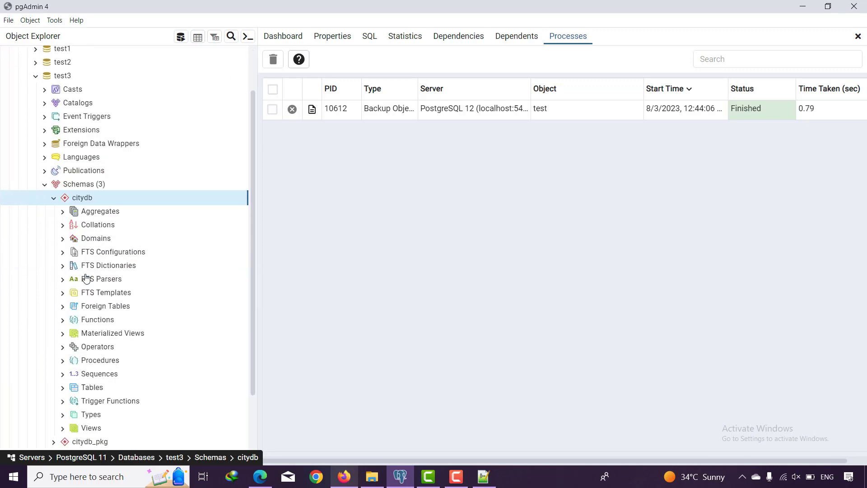
left_click(63, 345)
scroll(63, 351, "down", 11)
scroll(80, 326, "up", 4)
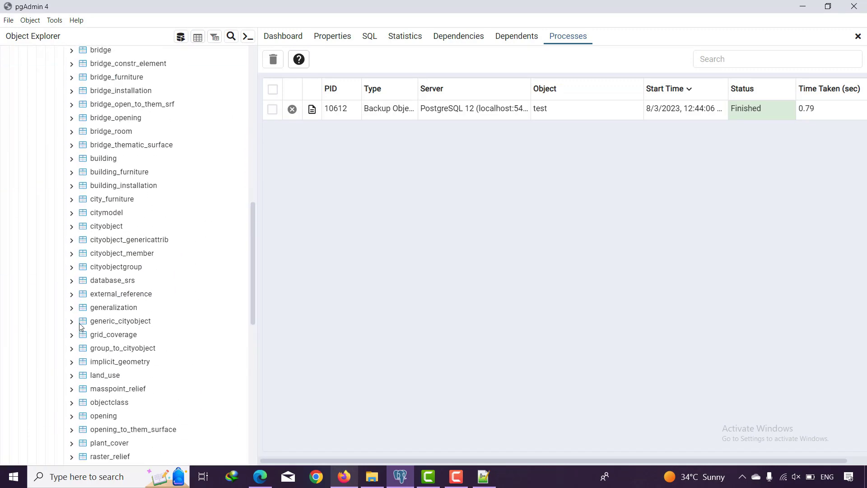
scroll(81, 326, "up", 5)
left_click(803, 6)
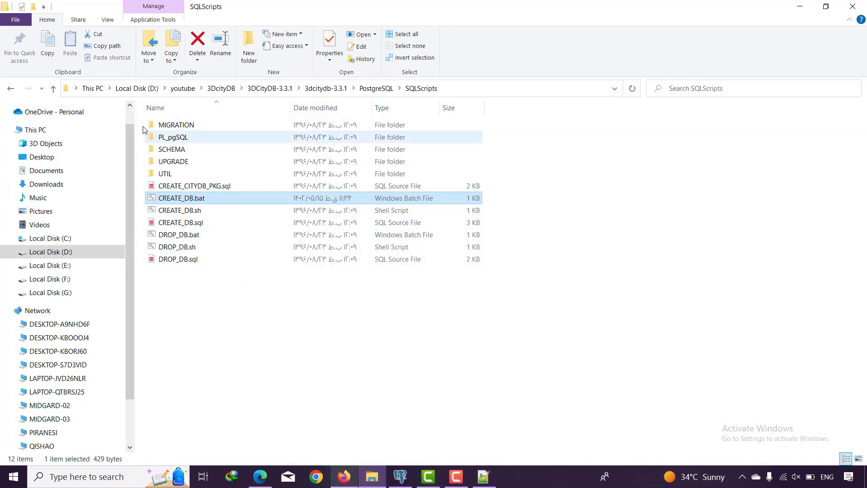
left_click(230, 88)
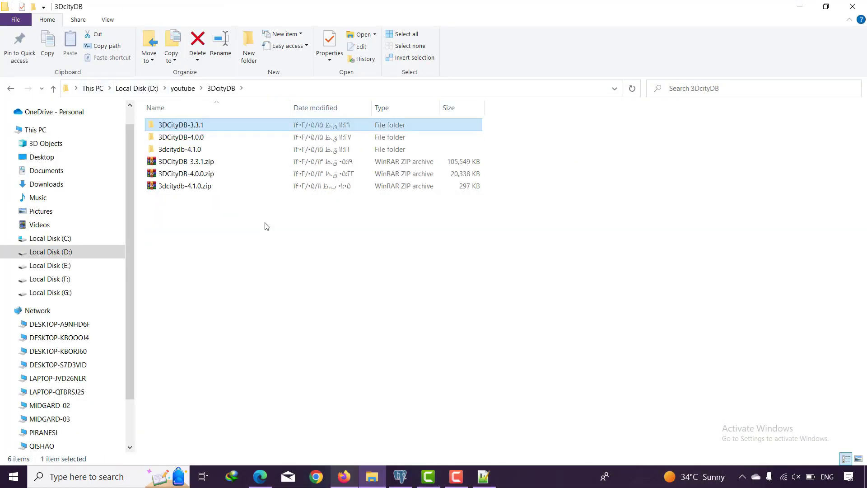